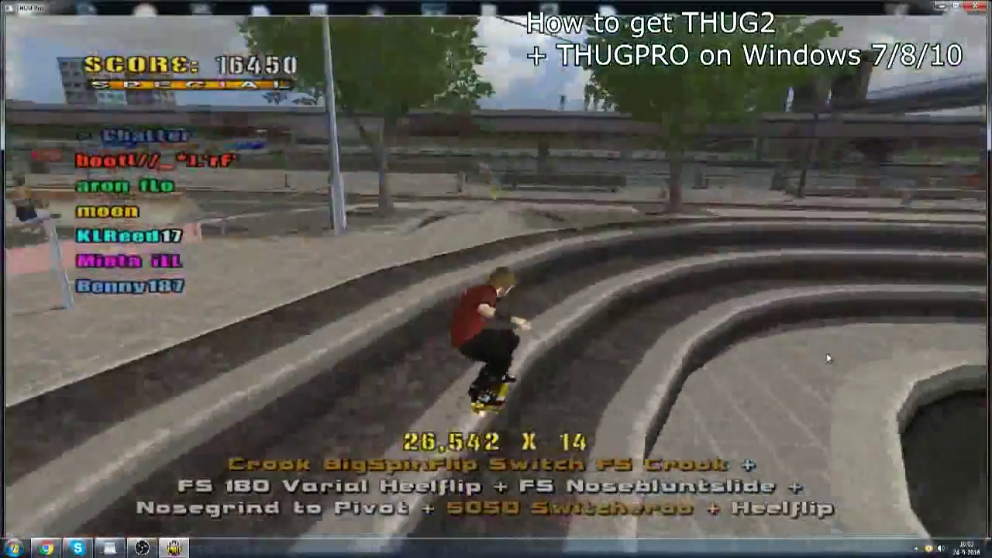
Send the chat message "hi" to the other players in the online THUG Pro session
type("t")
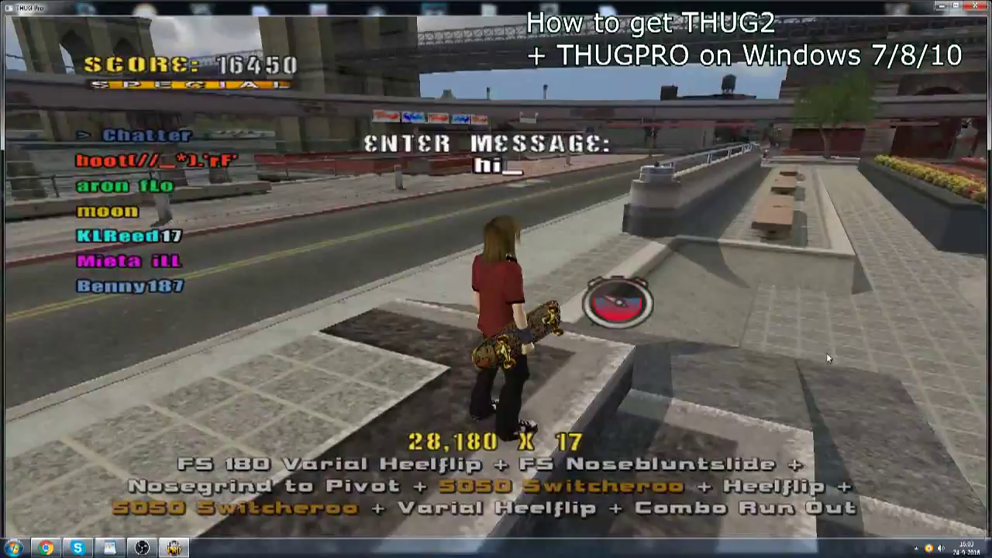
type("hi")
key("Return")
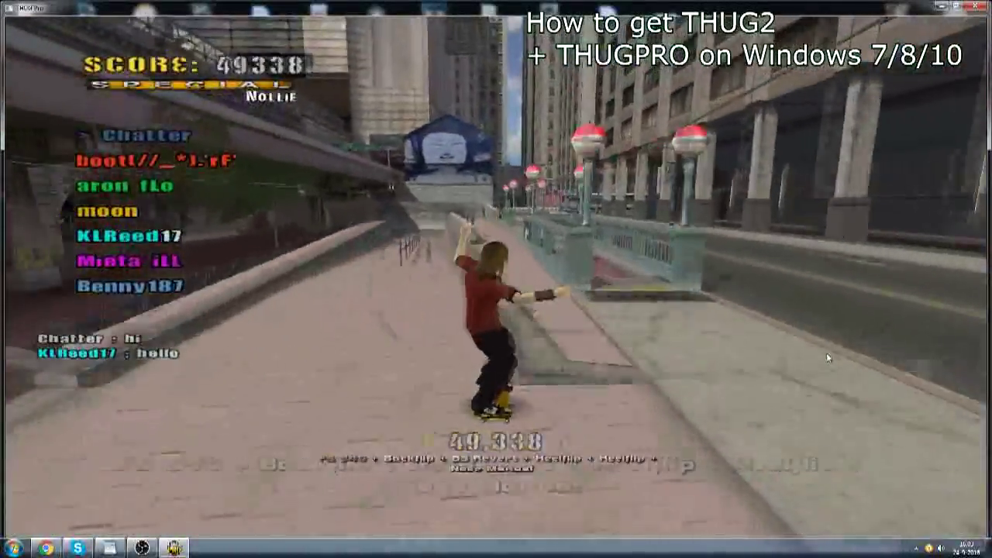
key("Escape")
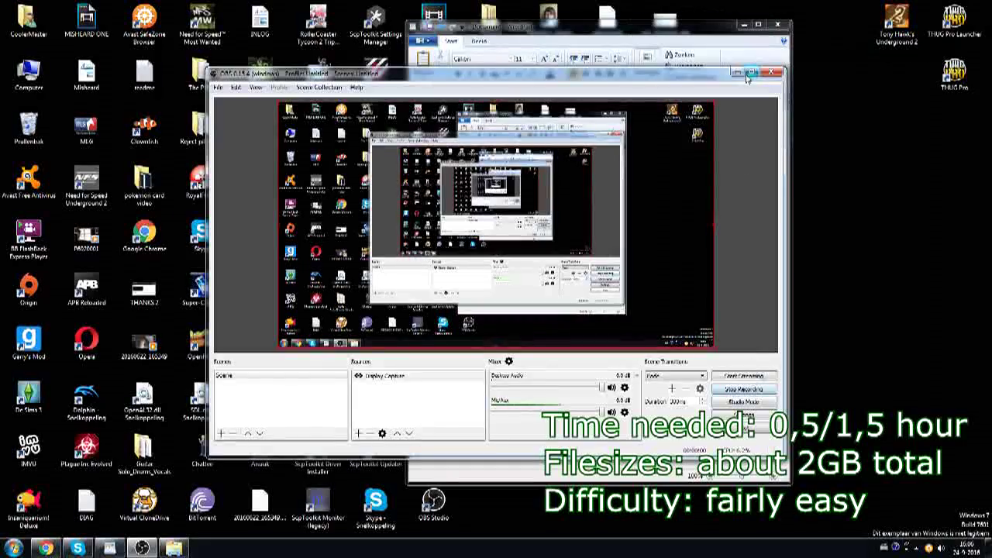
Minimize the recording program and review the WordPad notes on the needed downloads and the step 1 link
left_click(740, 73)
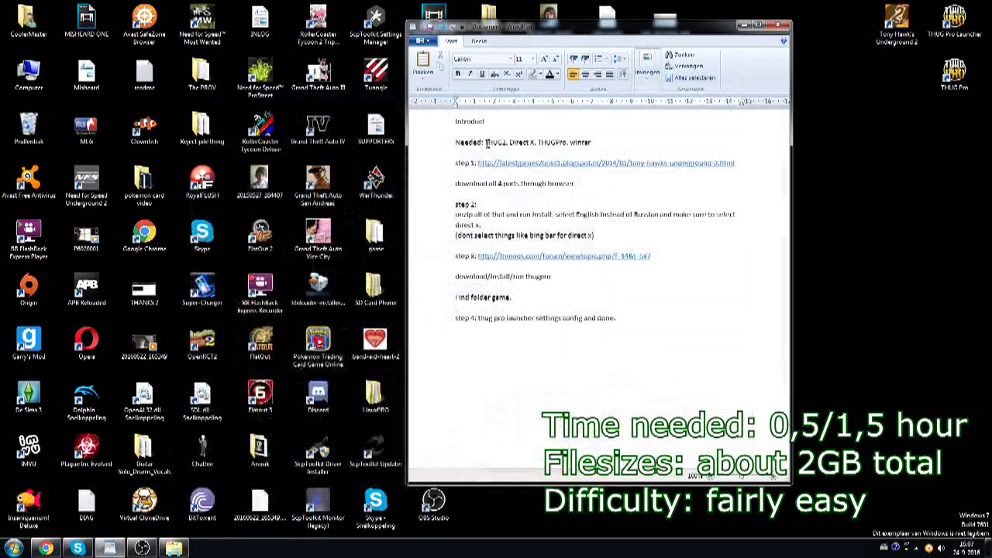
left_click_drag(485, 142, 497, 143)
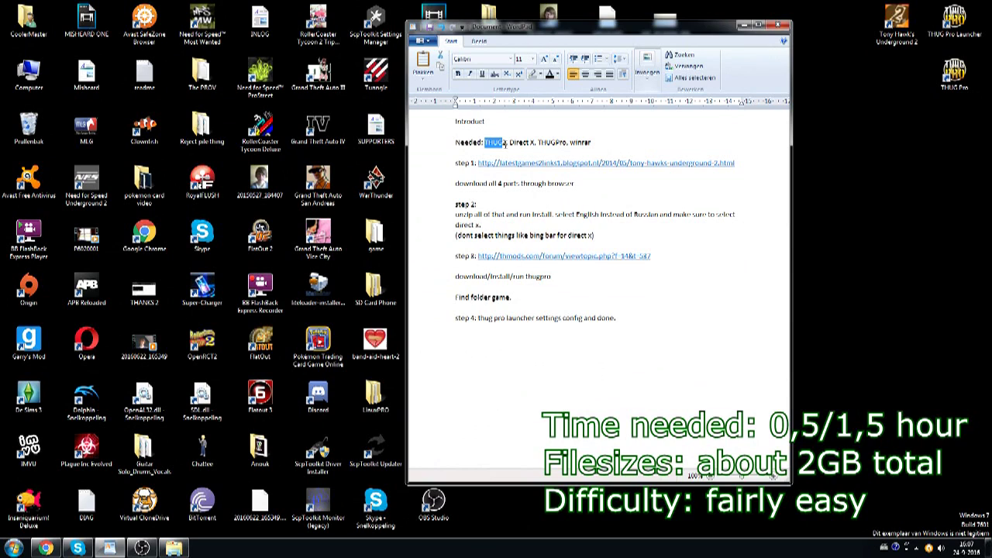
left_click(619, 205)
left_click_drag(472, 162, 752, 164)
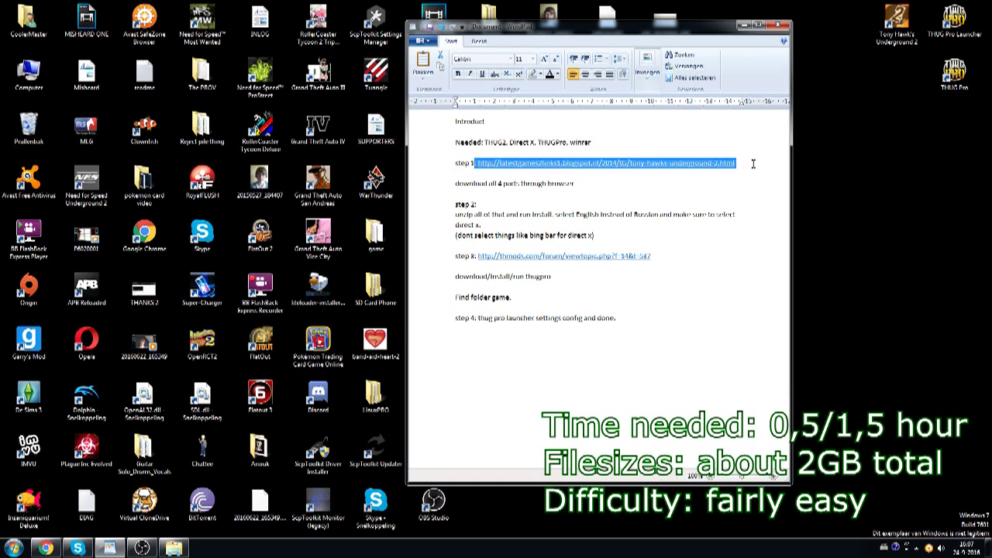
Switch to Chrome and examine the Tony Hawks Underground 2 page's address, installation method and Mega download links
left_click(47, 548)
left_click_drag(93, 24, 299, 24)
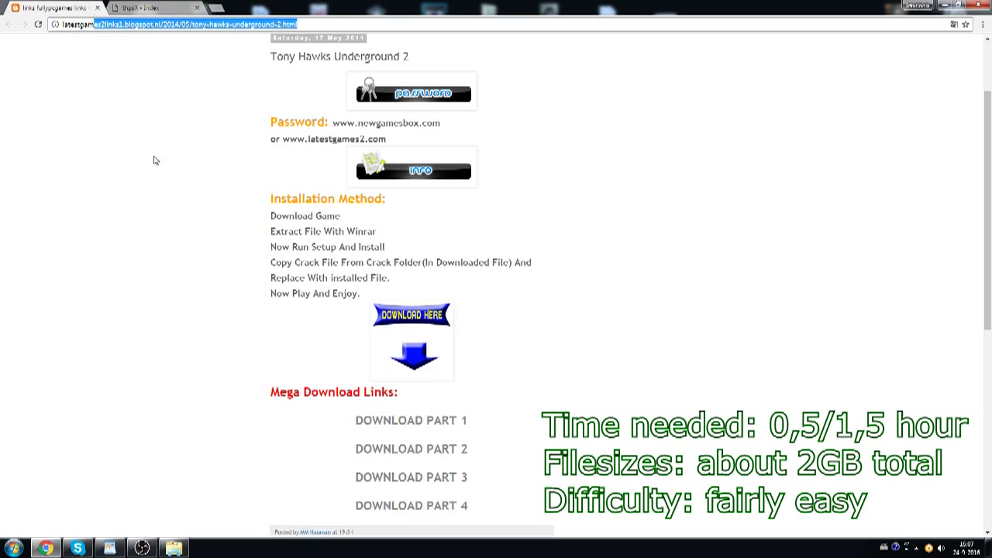
left_click(155, 160)
scroll(170, 164, "up", 2)
scroll(490, 159, "down", 1)
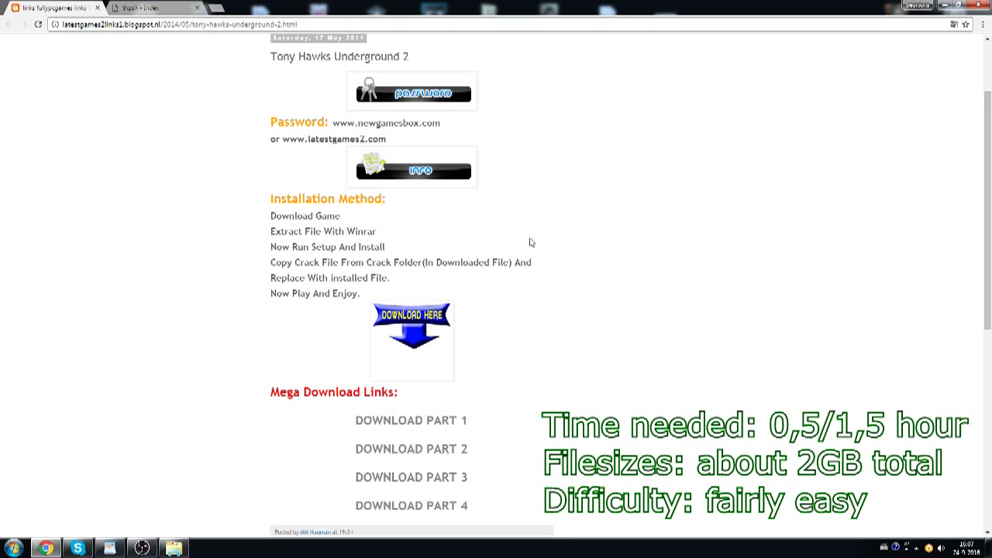
scroll(511, 221, "down", 3)
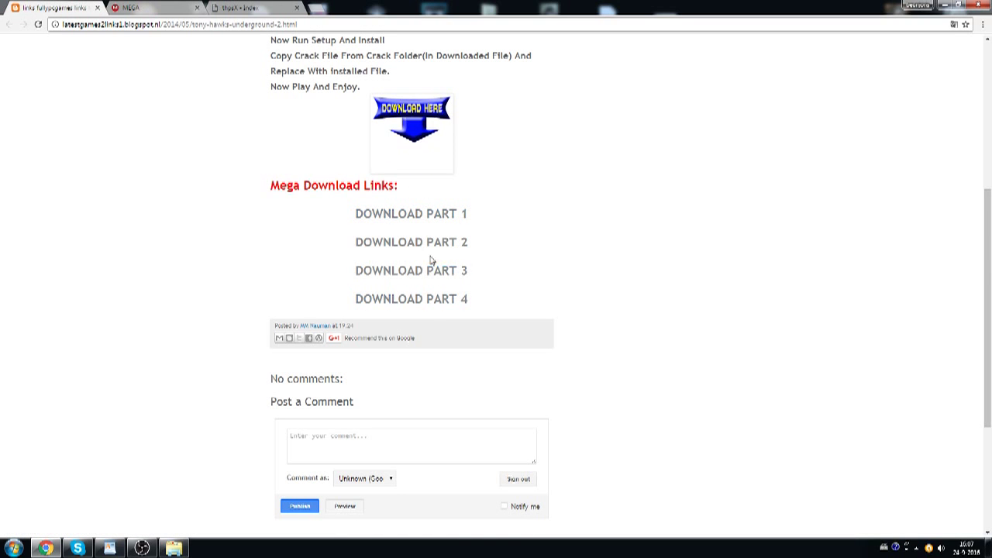
Examine the MEGA download page for tonyunder.part1.rar, compare it with the list of parts, and close the MEGA page
left_click(150, 7)
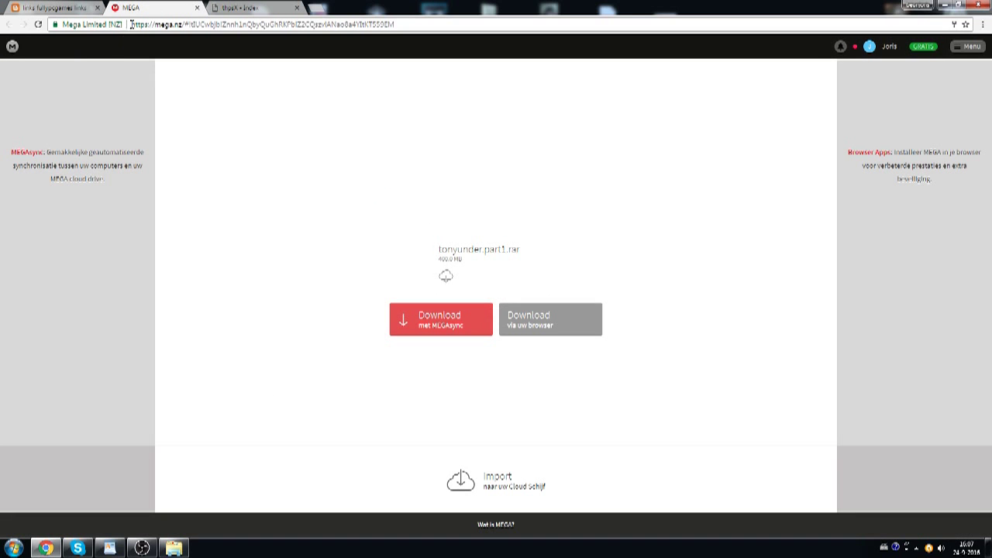
left_click_drag(132, 24, 189, 24)
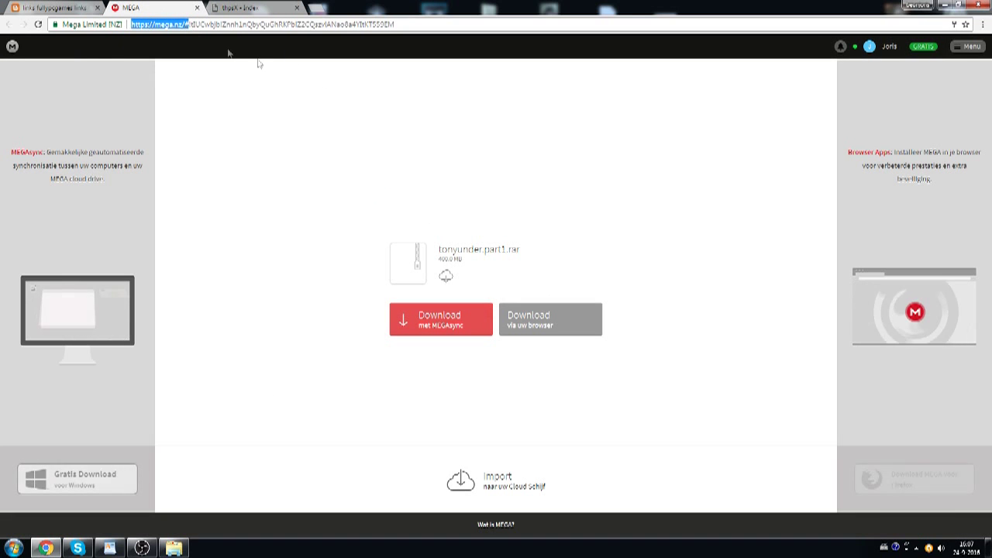
left_click(220, 121)
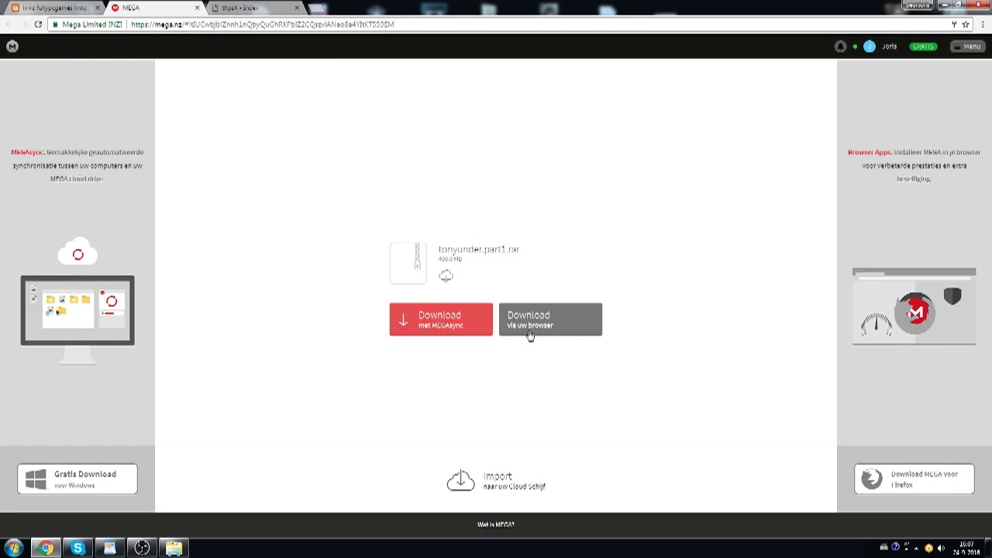
left_click(65, 7)
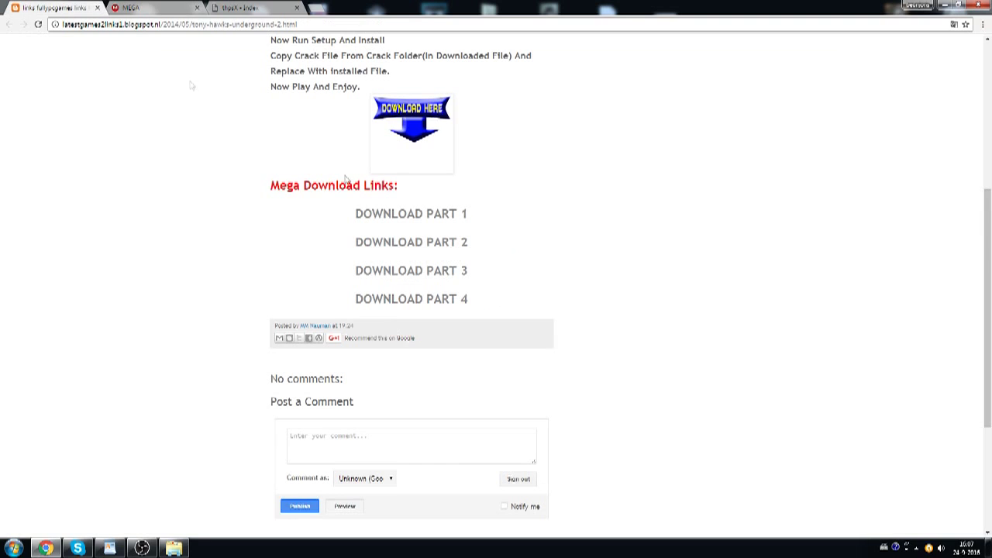
left_click(184, 11)
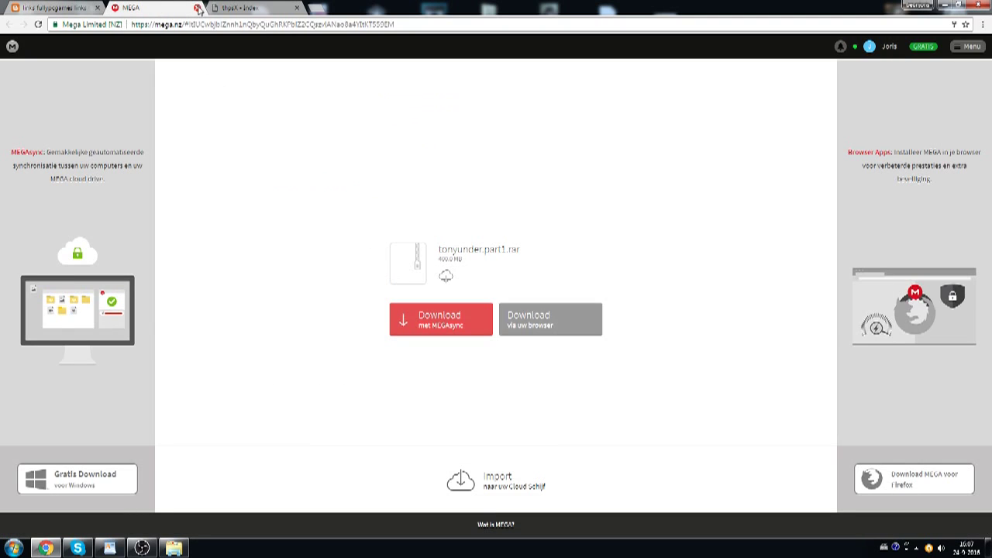
left_click(196, 8)
Minimize the browser and open the Downloads folder in Windows Explorer
left_click(943, 5)
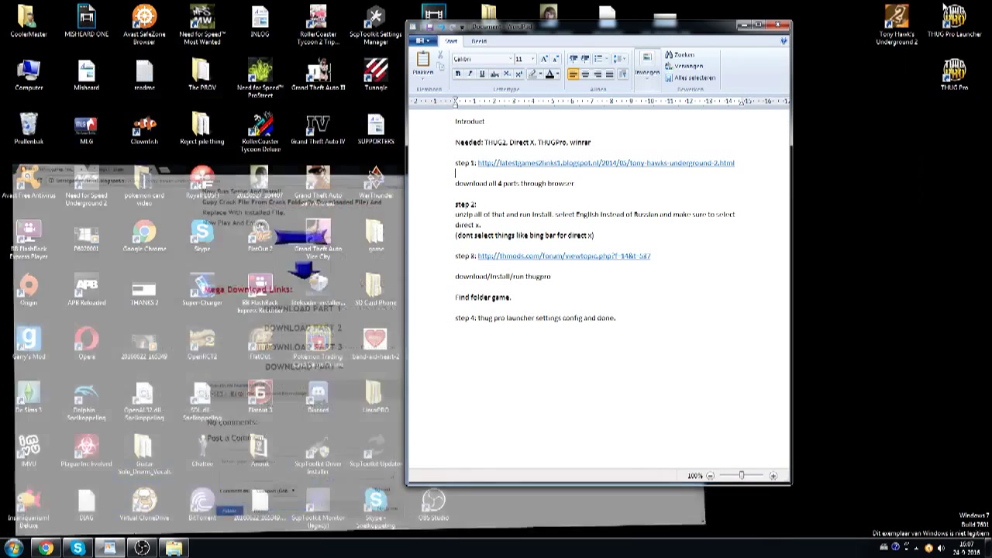
double_click(30, 78)
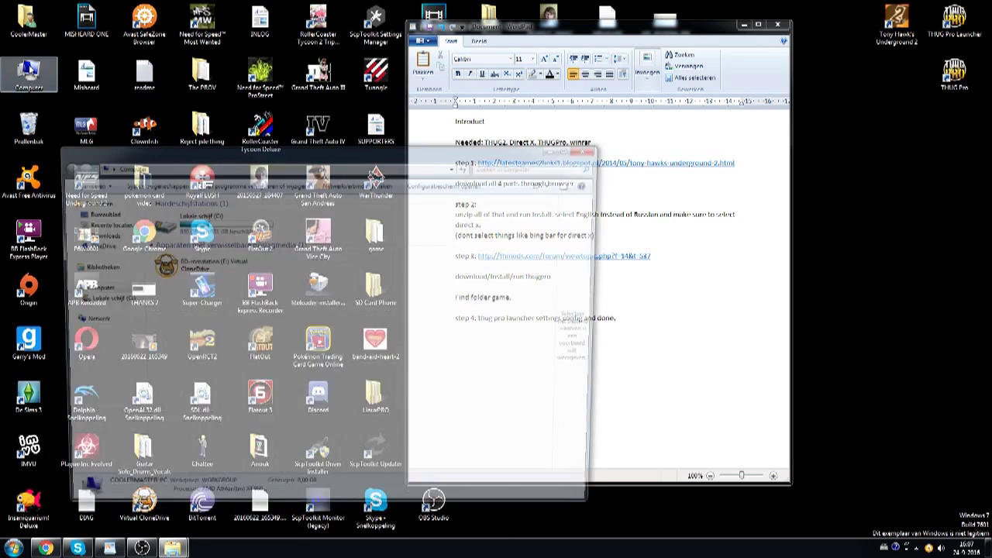
left_click(103, 234)
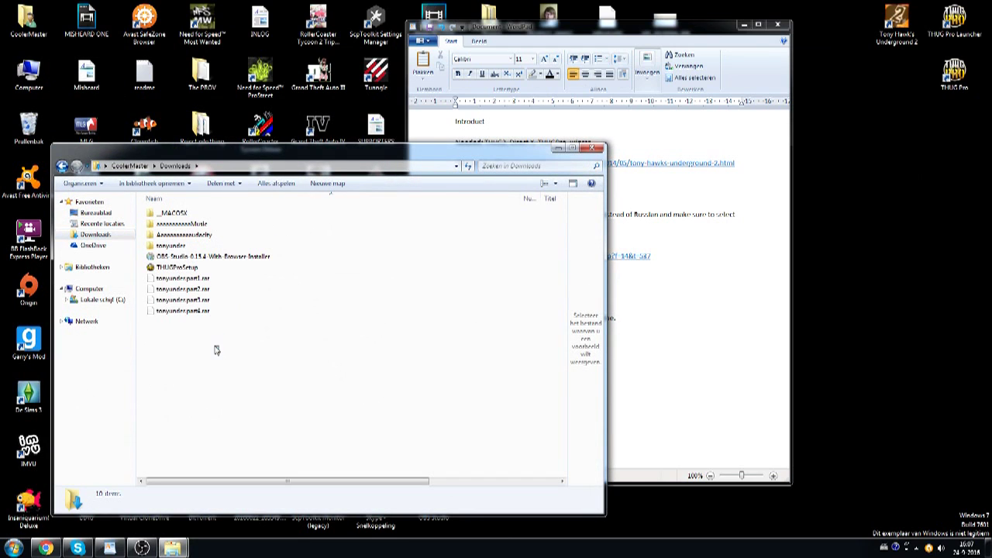
Try to extract tonyunder.part1.rar into the Downloads folder with the archive password, and dismiss the file replacement prompt
left_click_drag(219, 351, 180, 308)
right_click(191, 284)
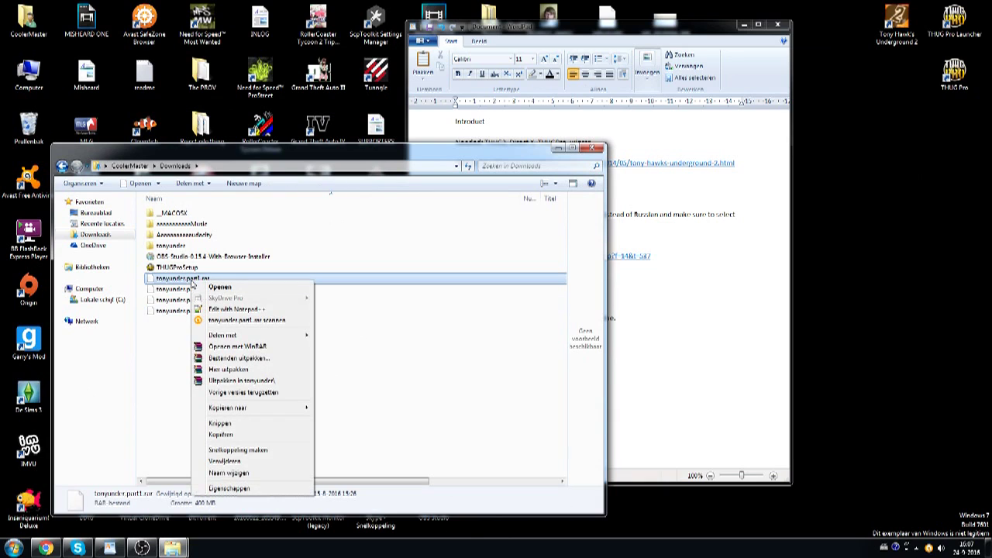
left_click(252, 371)
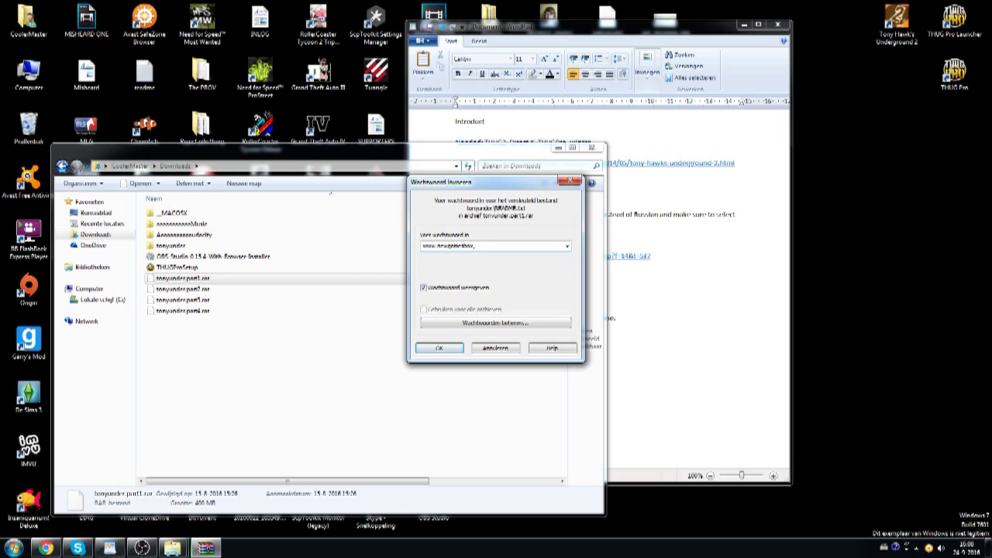
key("Return")
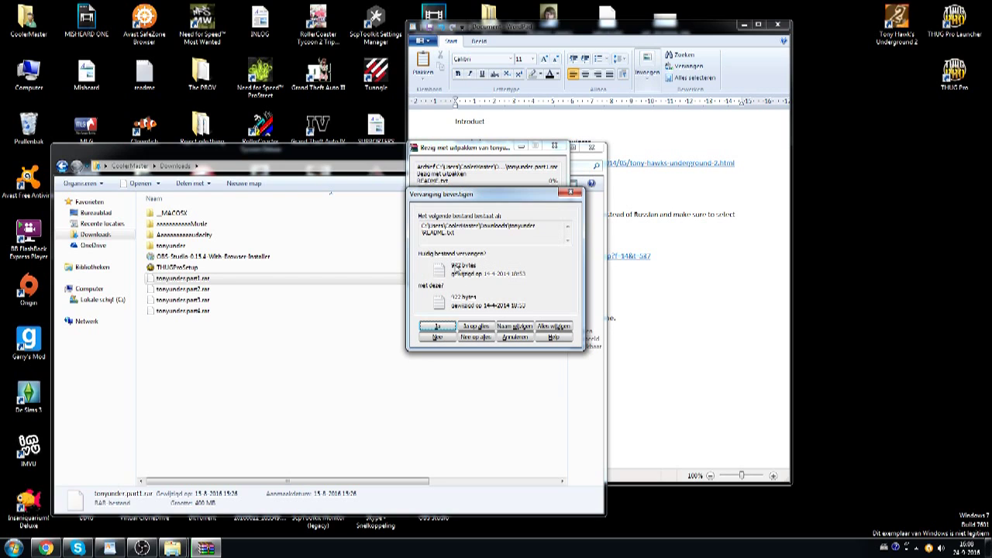
left_click_drag(491, 205, 661, 153)
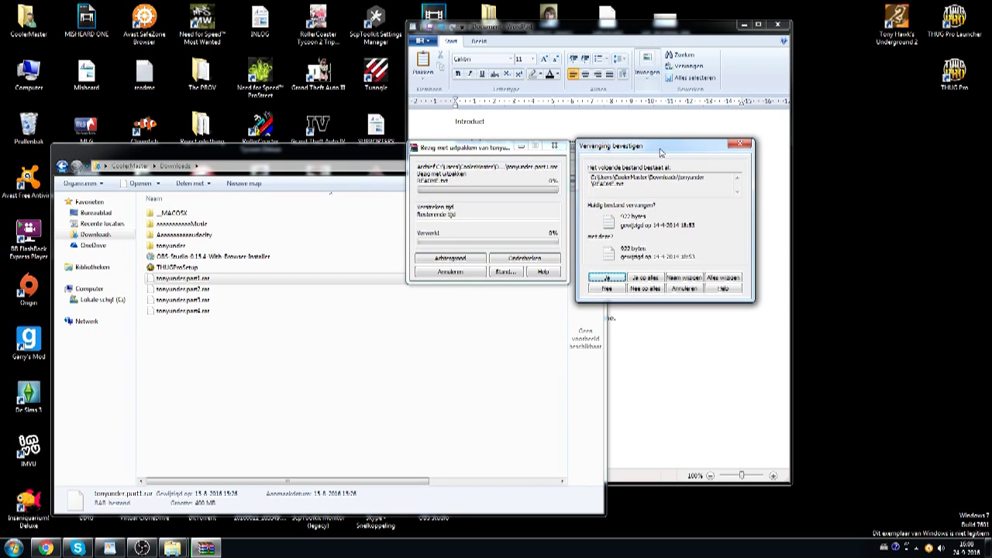
left_click(740, 146)
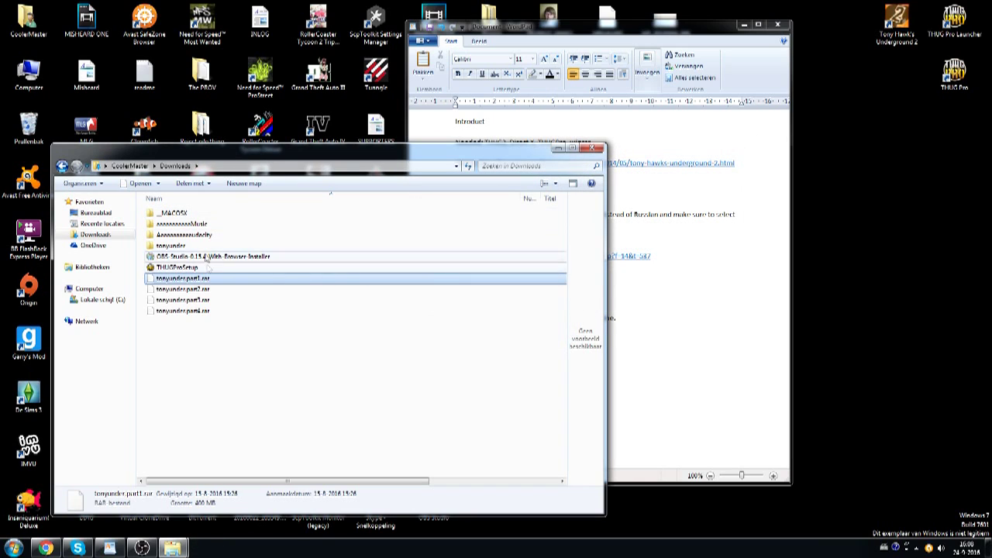
Open the Tony Hawk's Underground 2 folder inside the tonyunder folder and launch setup
left_click(175, 247)
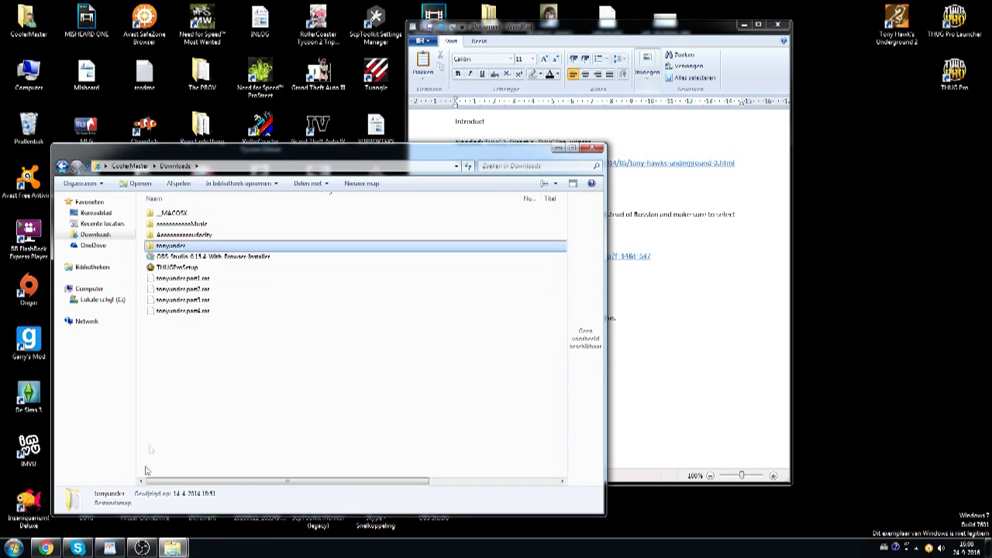
left_click(212, 358)
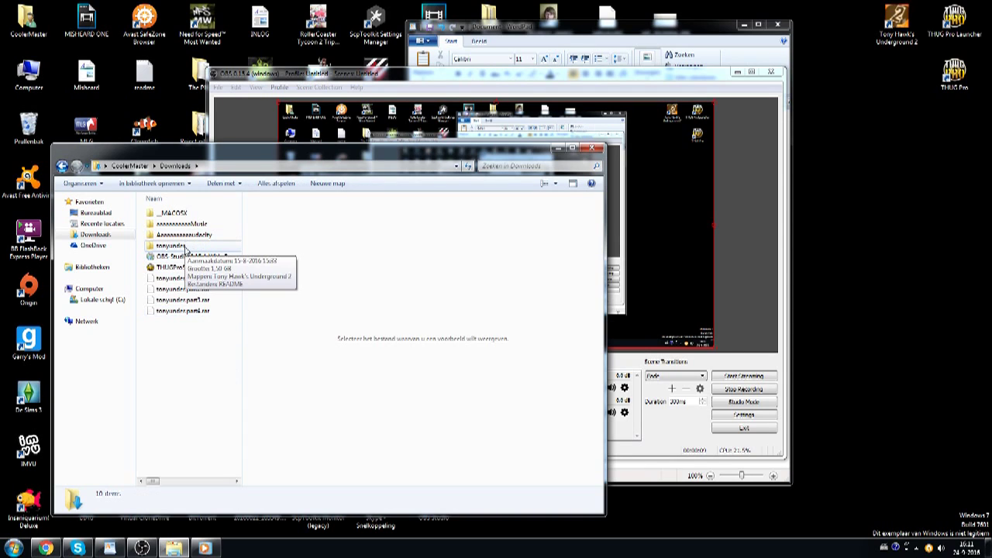
double_click(185, 247)
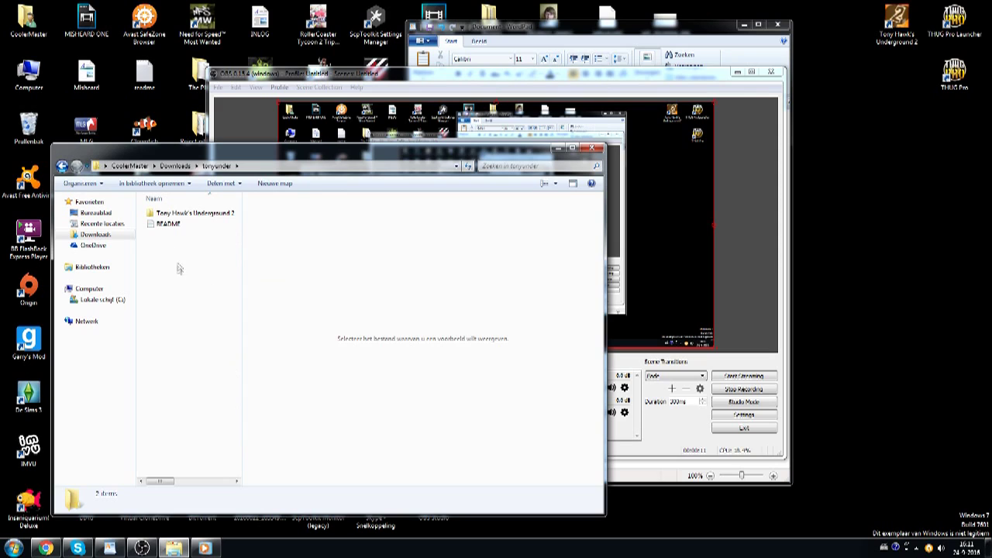
double_click(167, 214)
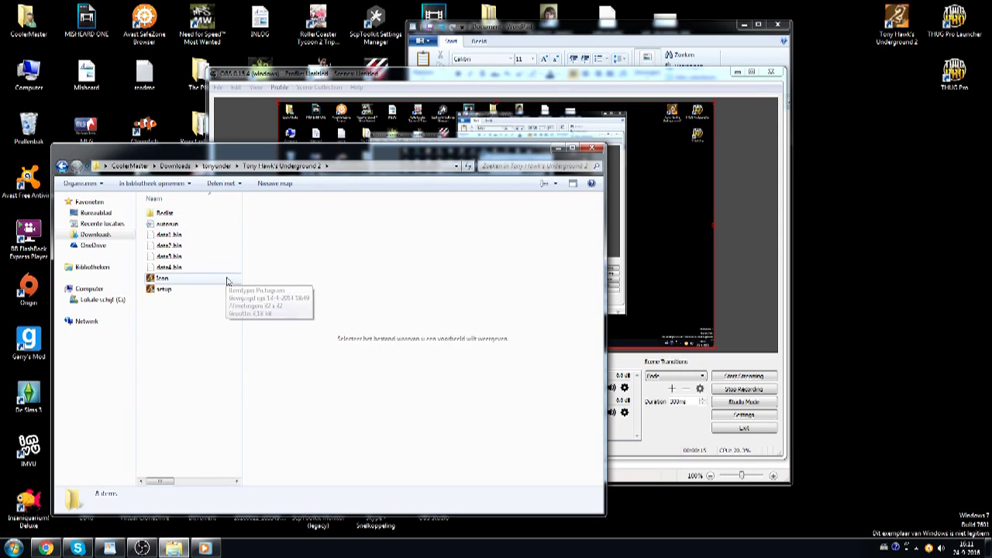
left_click(205, 291)
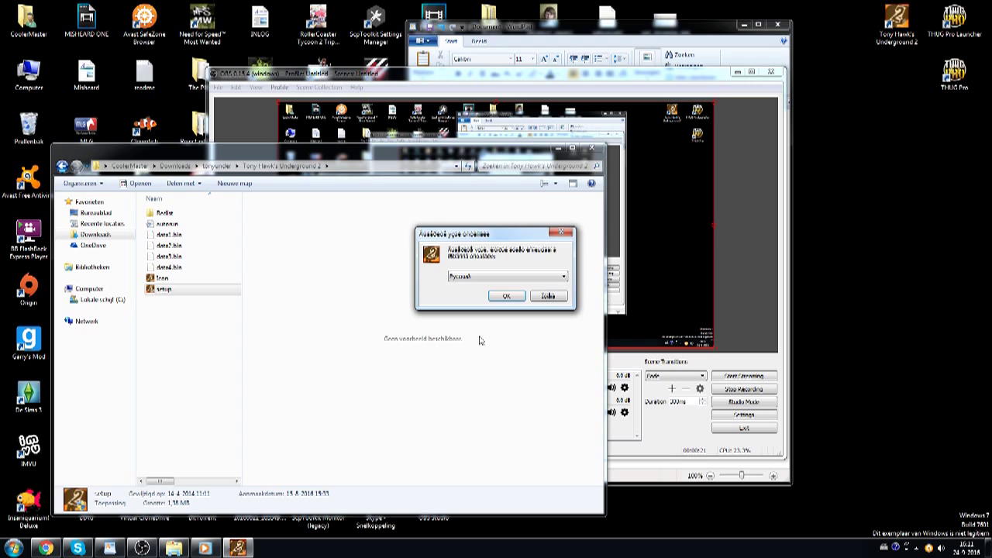
Choose English as the setup language and decline removing the installed Tony Hawk's Underground 2
left_click(493, 279)
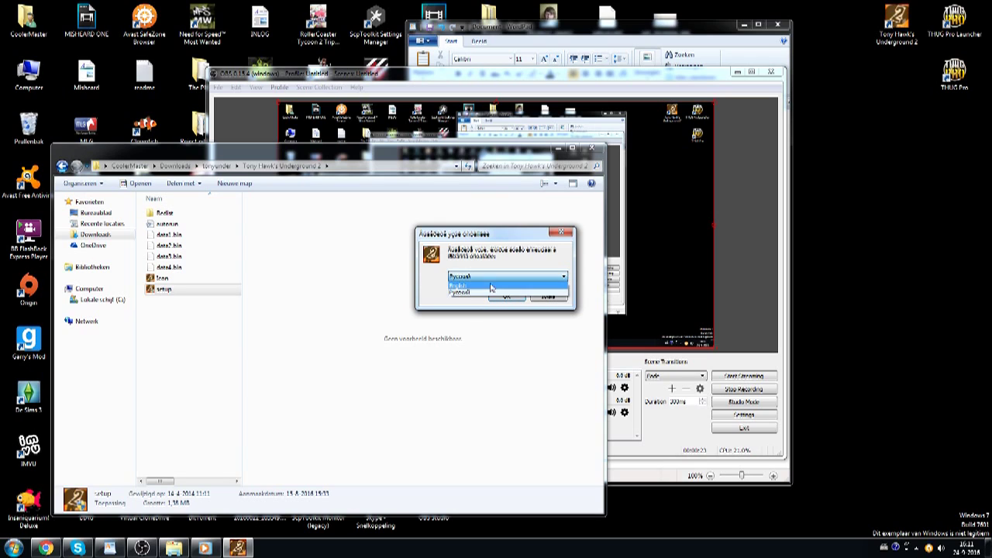
left_click(490, 292)
left_click(488, 278)
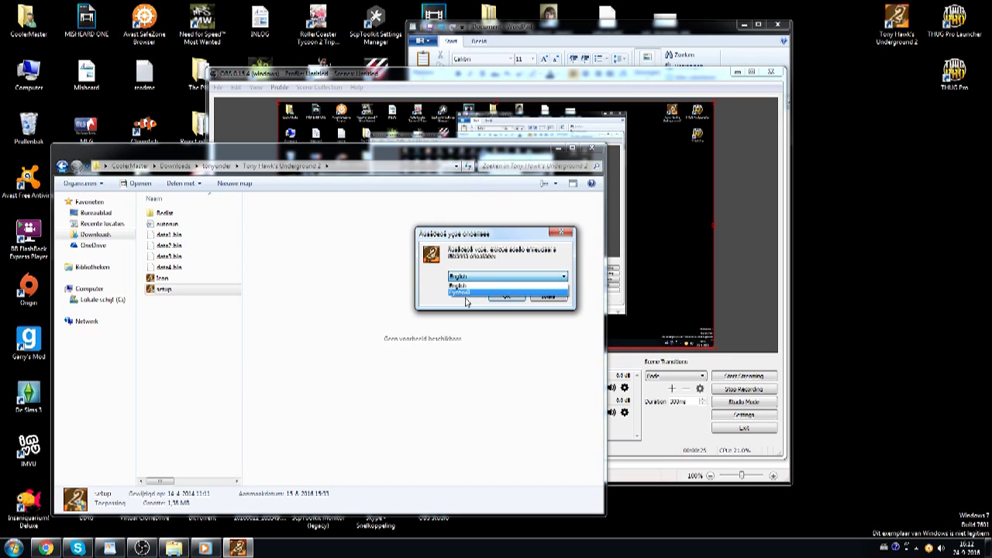
left_click(468, 285)
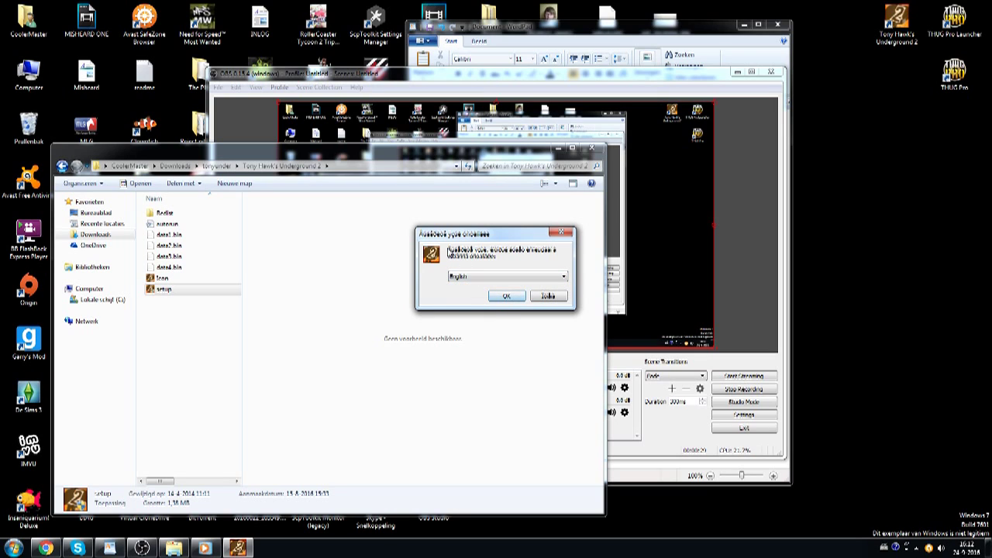
left_click(506, 296)
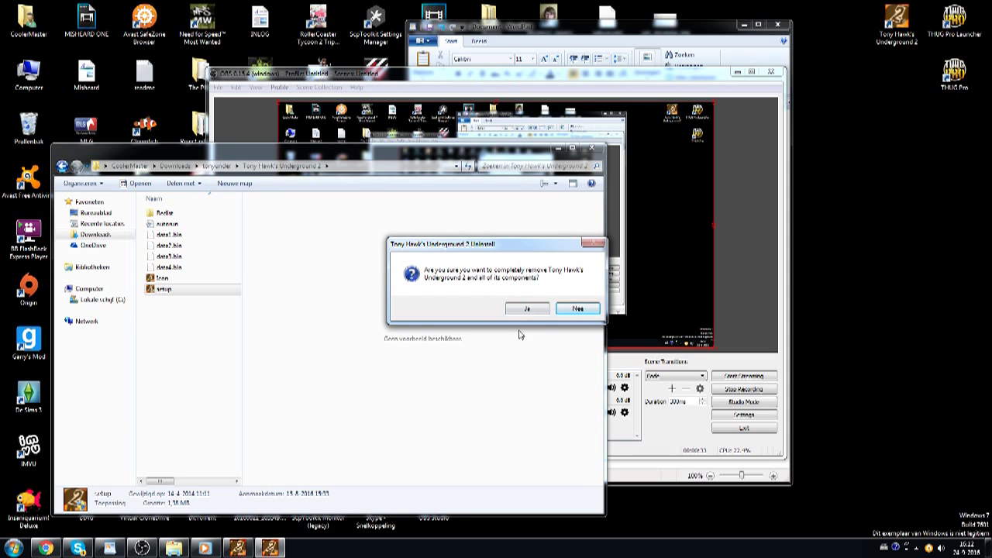
left_click(584, 313)
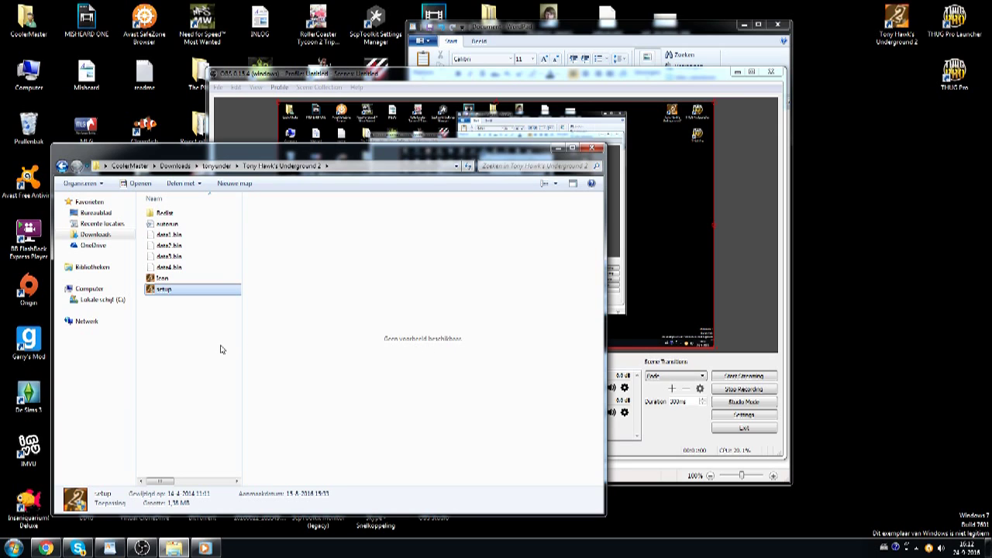
Open the Program Files (x86) folder on local disk C: and look through its game folders
left_click(122, 290)
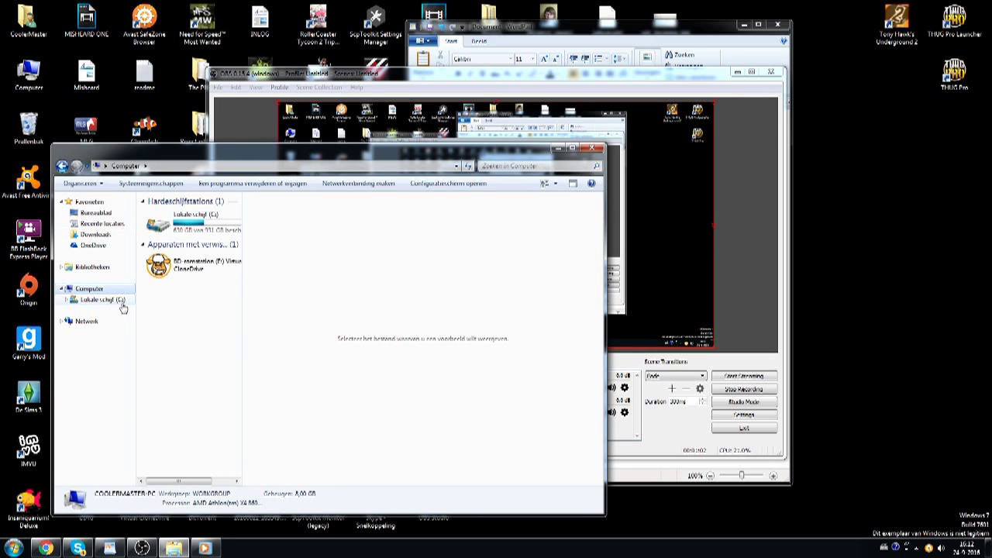
left_click(120, 301)
double_click(192, 278)
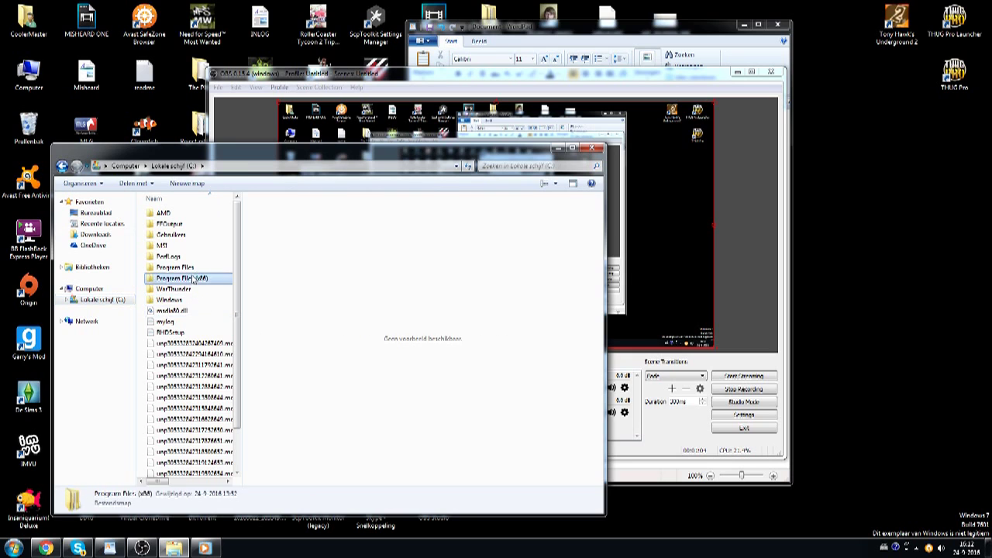
scroll(205, 282, "down", 3)
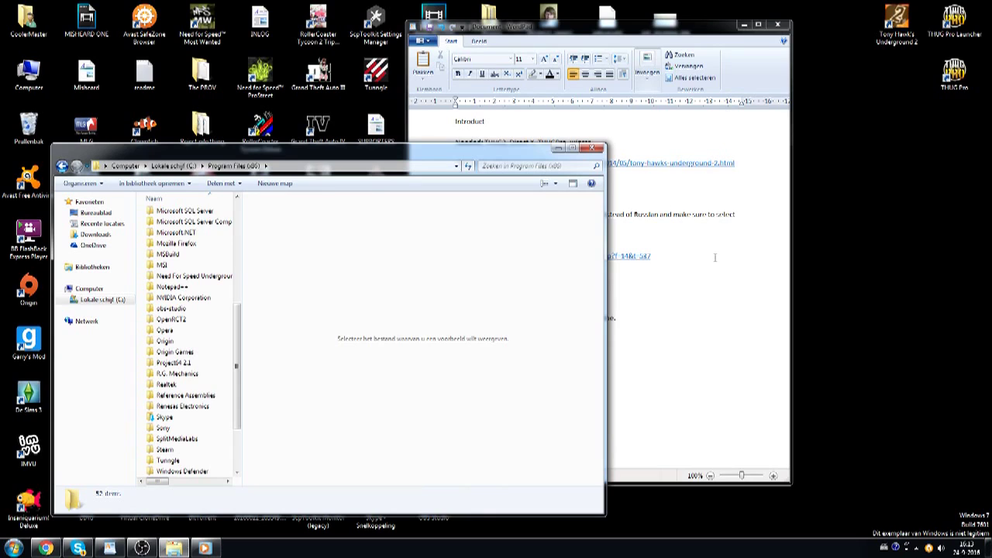
Open the step 3 thmods.com link from the WordPad notes in the browser and download THUGProSetup.exe
left_click(714, 259)
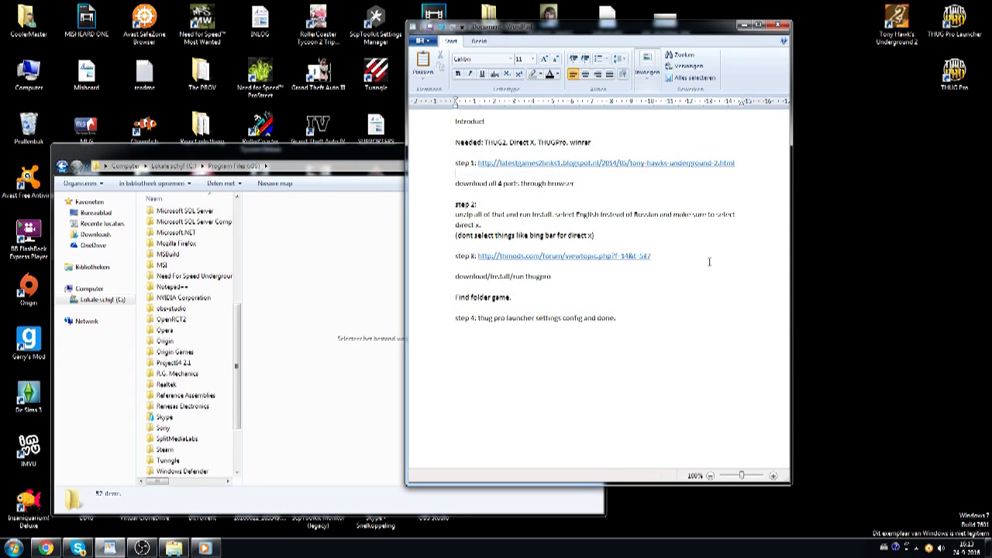
left_click_drag(569, 145, 592, 144)
left_click(662, 357)
left_click_drag(540, 142, 570, 147)
left_click(595, 223)
left_click(502, 258)
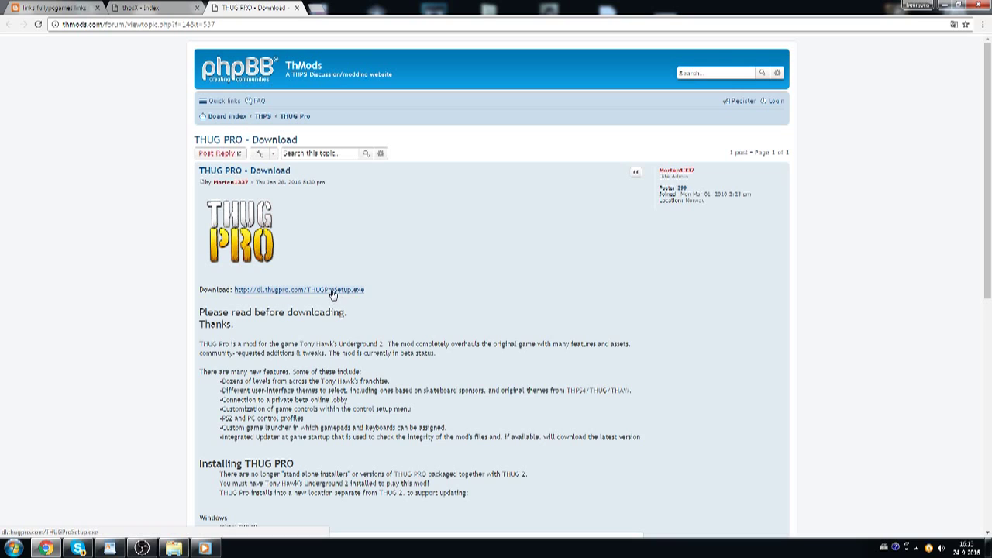
left_click(332, 291)
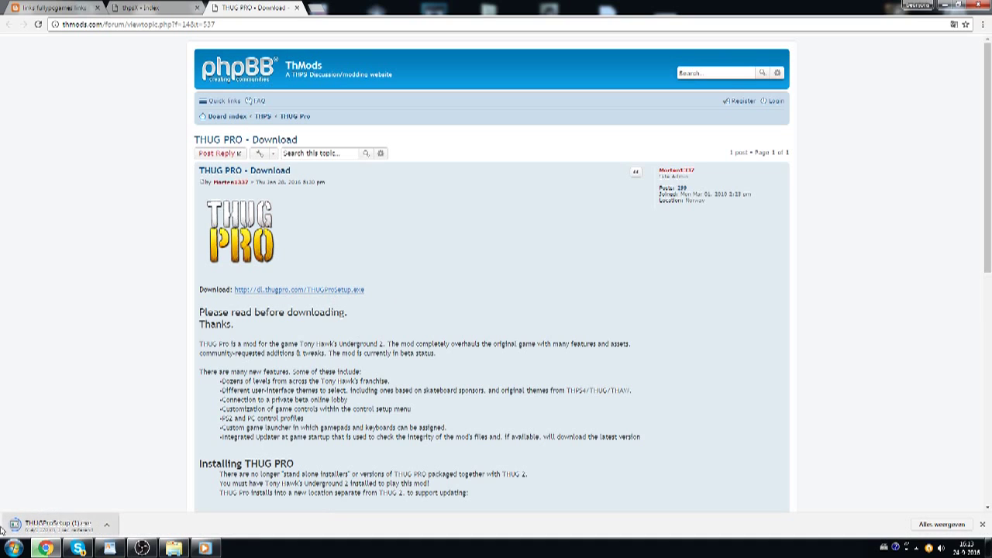
right_click(22, 527)
left_click(56, 515)
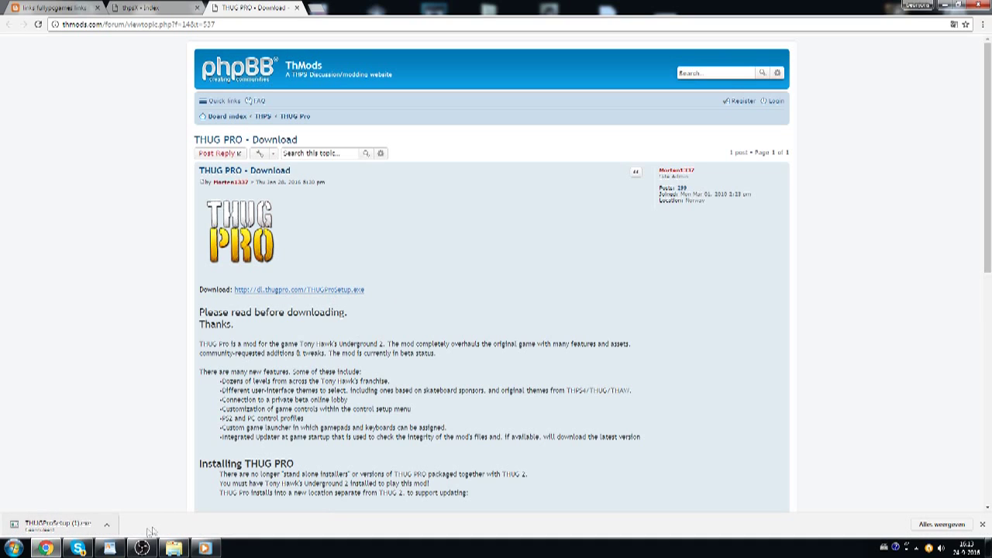
Run THUGProSetup from the Downloads folder, start the repair and agree to locate THUG 2
left_click(223, 502)
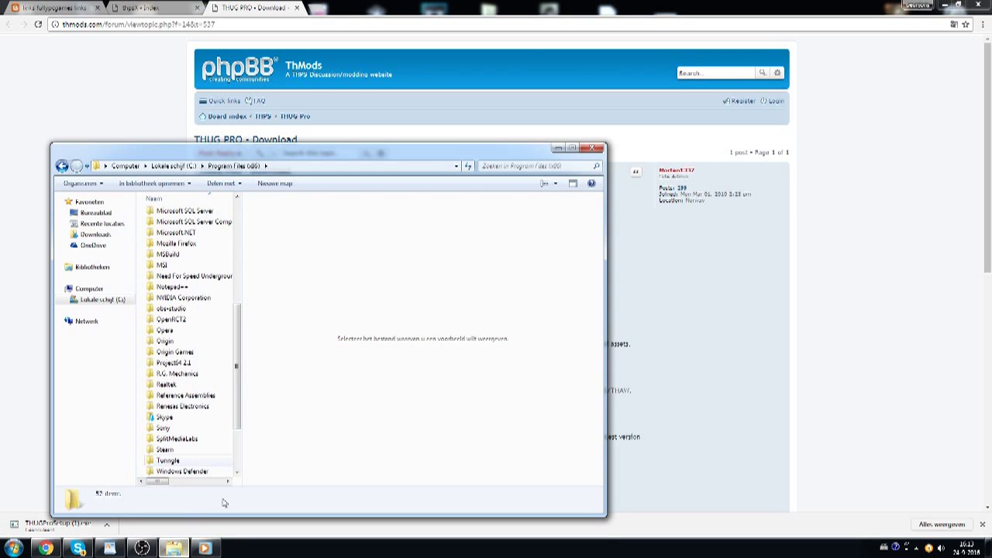
left_click(96, 234)
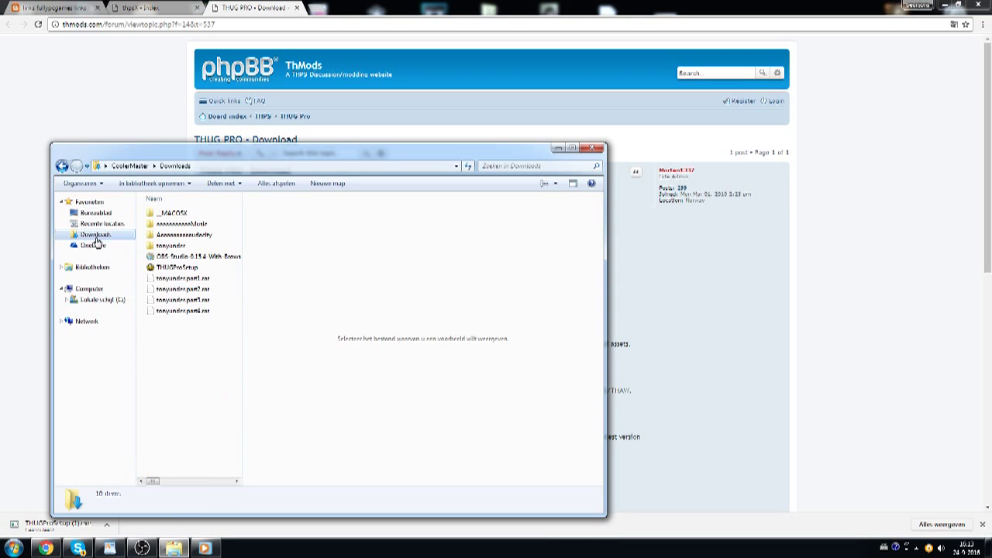
double_click(182, 268)
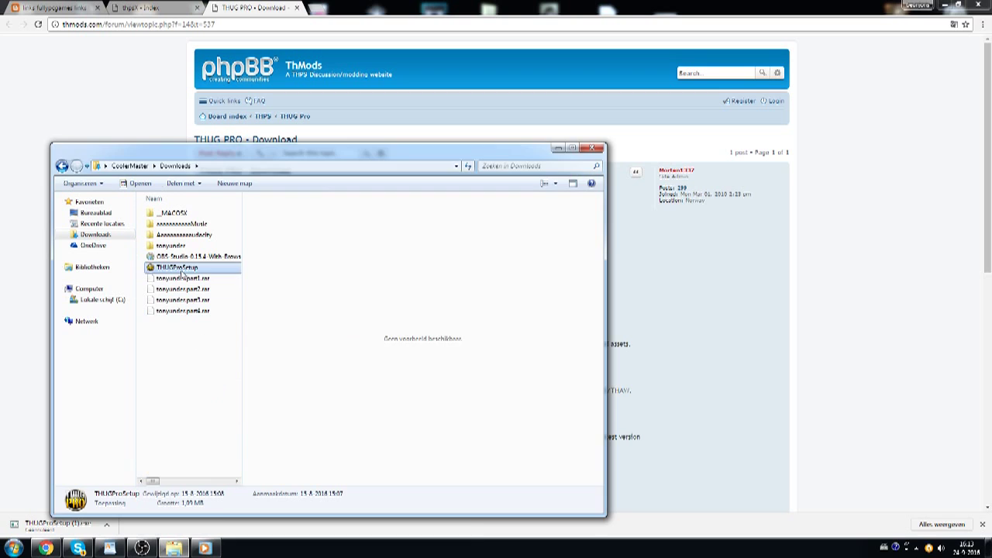
left_click(524, 282)
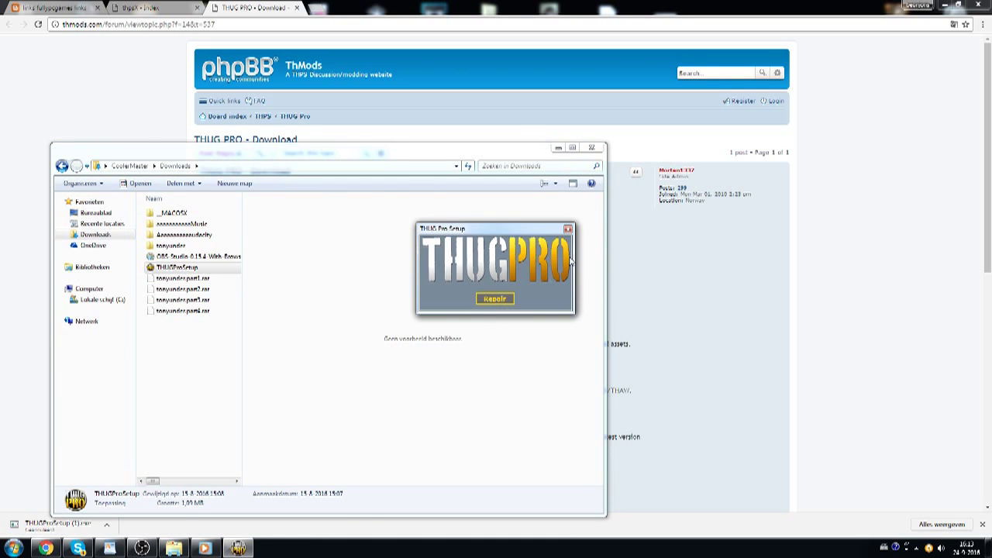
left_click(495, 299)
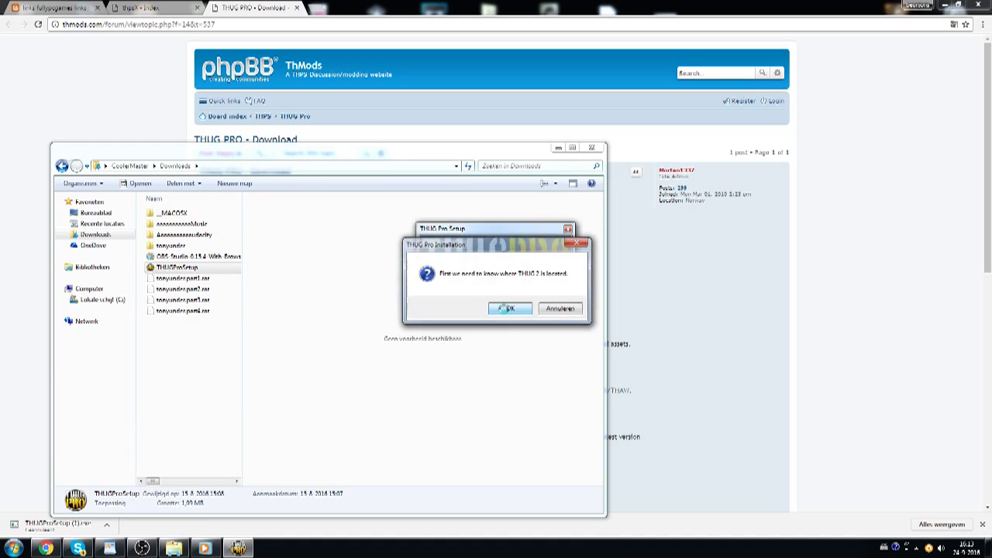
left_click(508, 309)
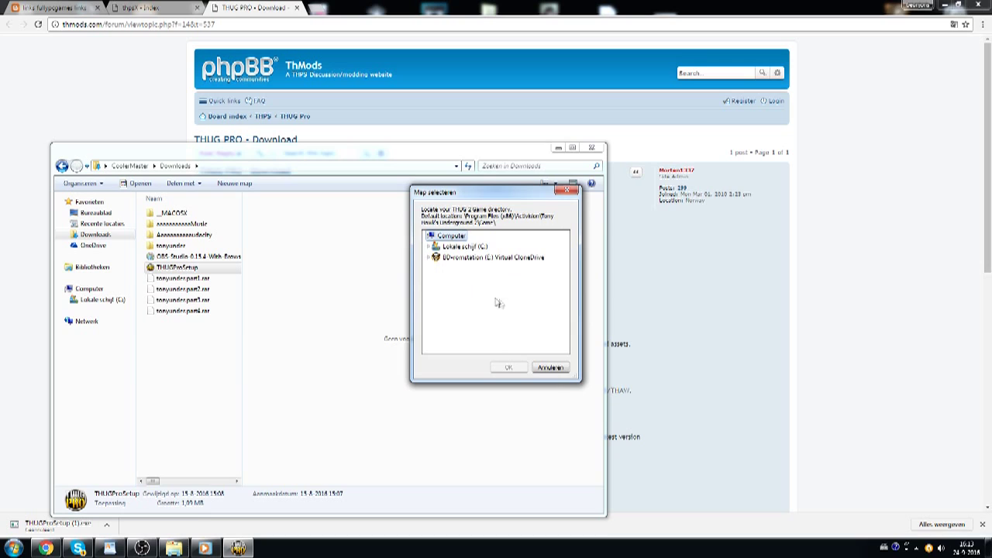
Browse to the Game folder under Program Files (x86), R.G. Mechanics, Tony Hawk's Underground 2, cancel the selection and close the setup and Downloads windows
double_click(465, 246)
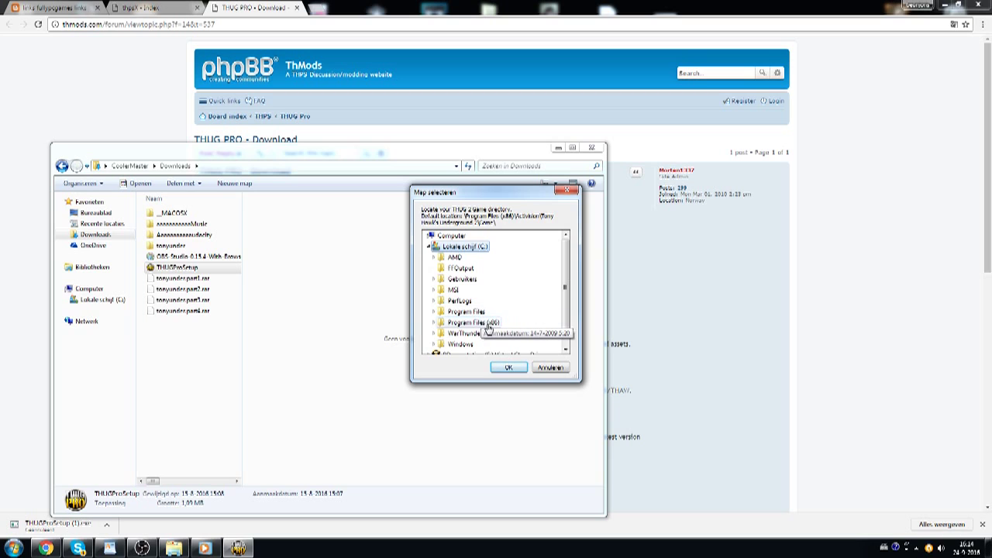
double_click(493, 322)
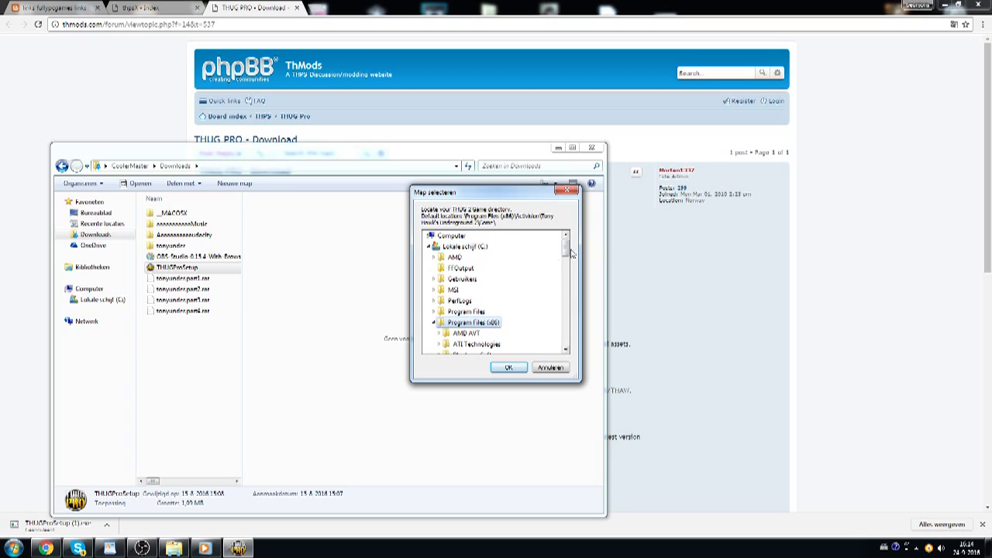
left_click_drag(572, 252, 568, 316)
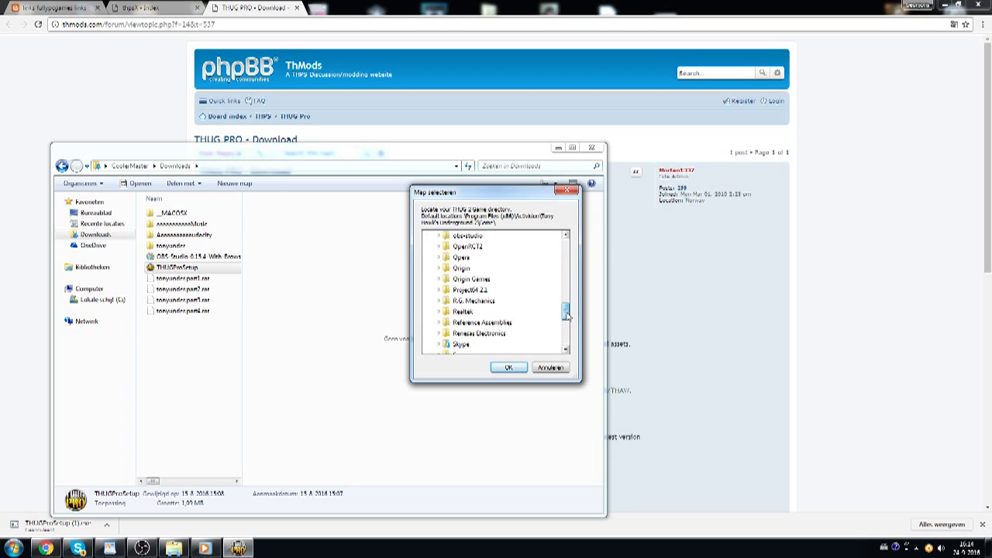
double_click(470, 303)
left_click_drag(566, 302, 567, 312)
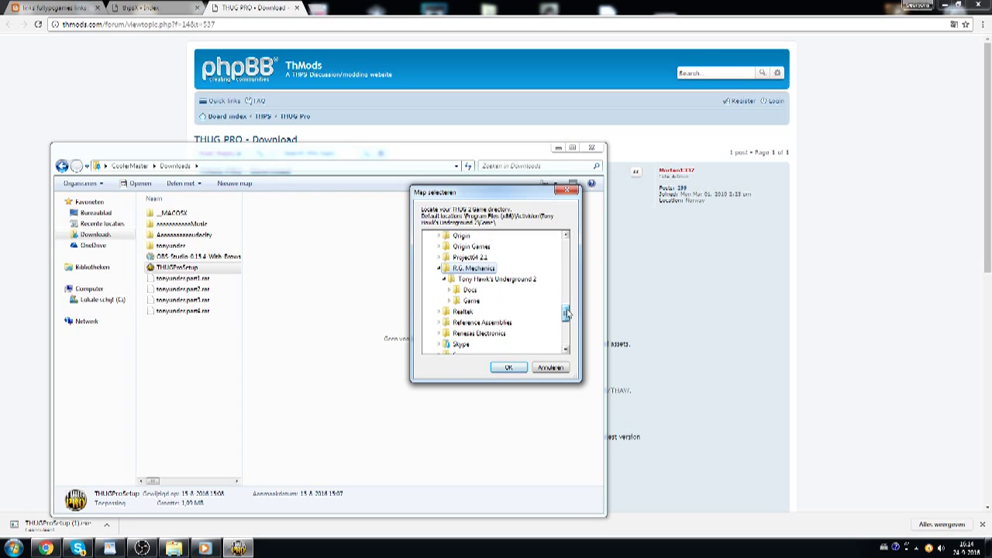
left_click(468, 301)
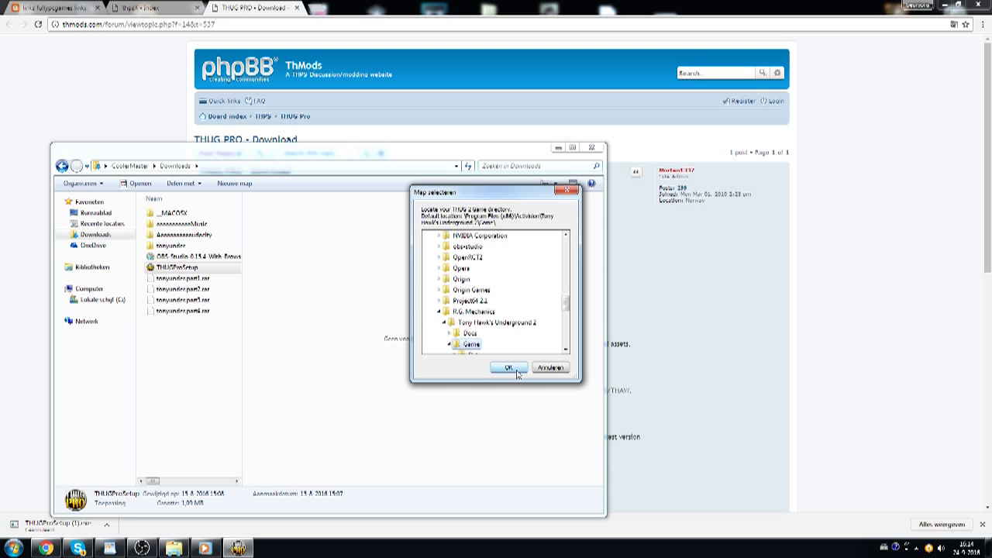
left_click_drag(565, 301, 564, 304)
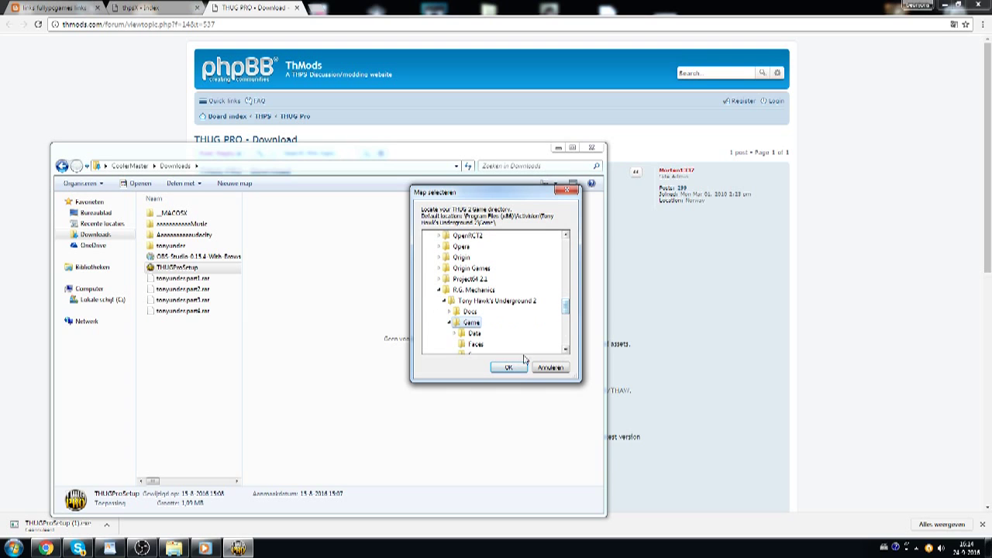
left_click(566, 191)
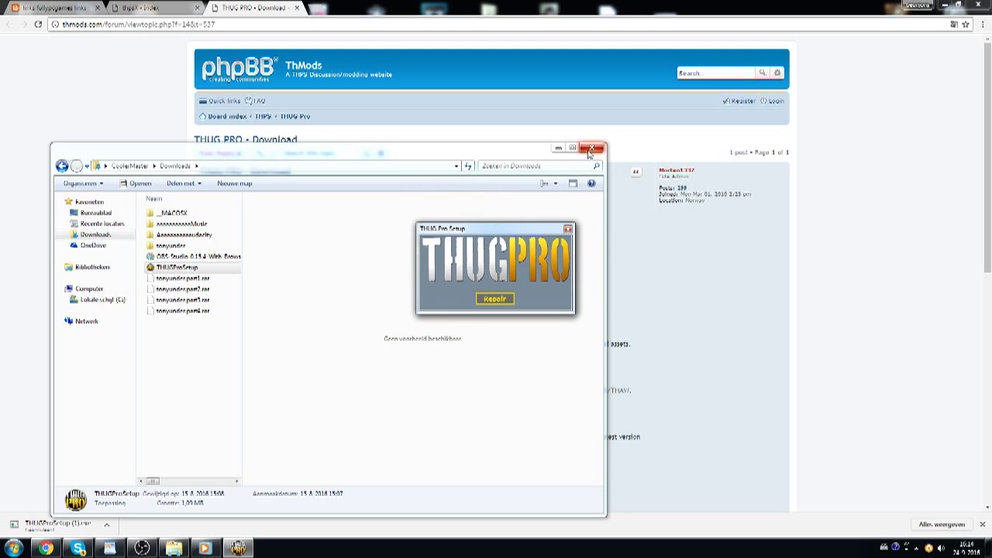
left_click(591, 147)
left_click(567, 229)
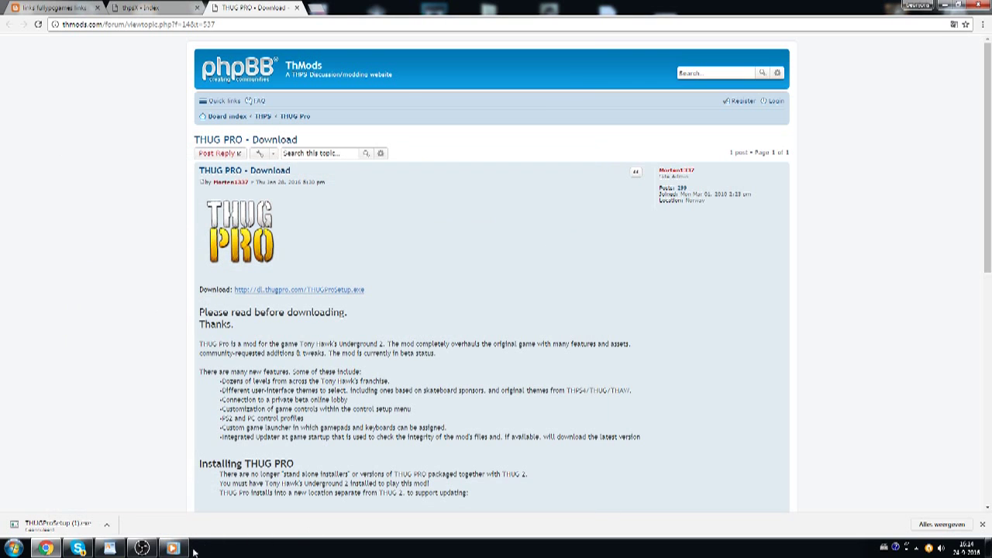
Return to the desktop and launch THUG Pro Launcher
left_click(142, 548)
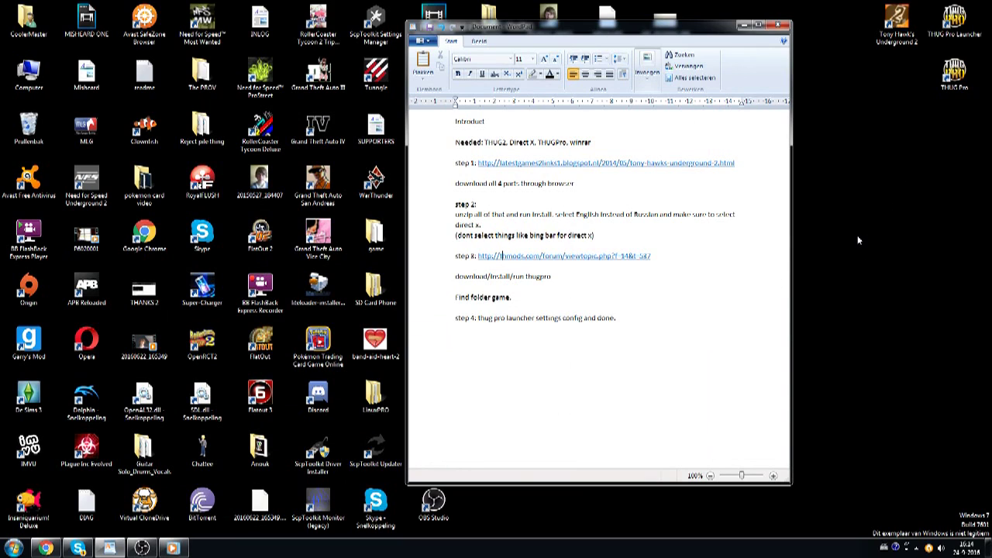
left_click_drag(952, 199, 945, 174)
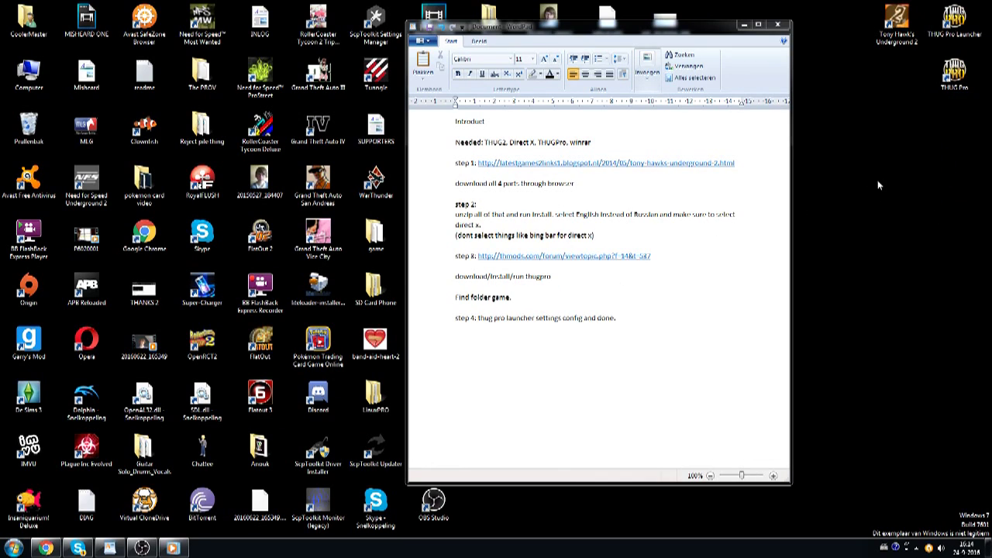
left_click(977, 16)
double_click(976, 15)
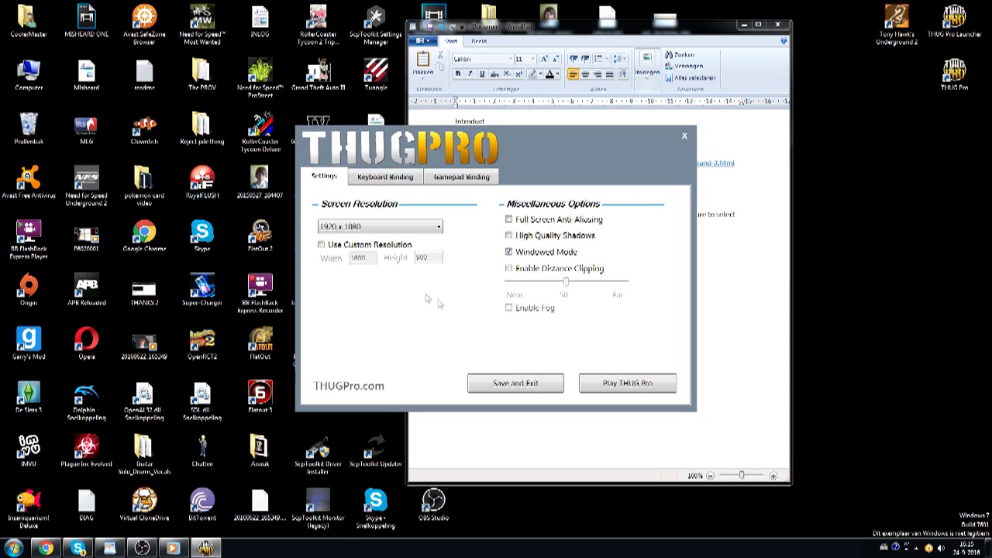
Look through the launcher's available screen resolutions, keyboard bindings and gamepad bindings, and return to the general settings
left_click(389, 227)
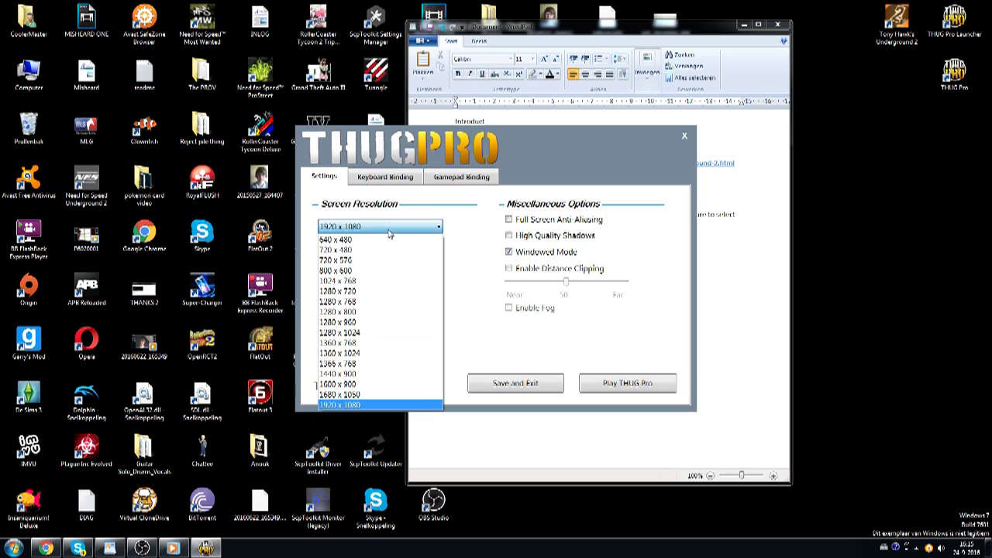
left_click(389, 231)
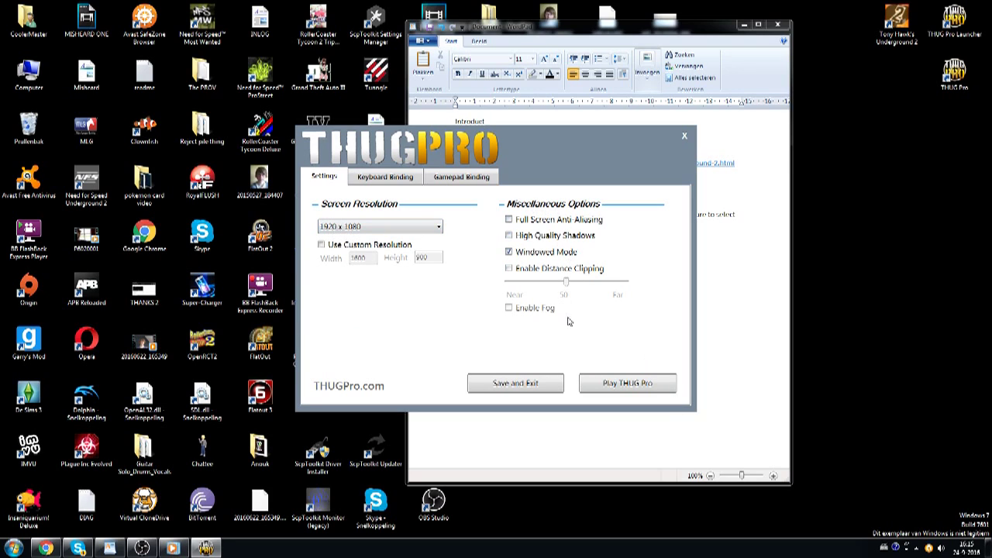
left_click(393, 177)
left_click(424, 178)
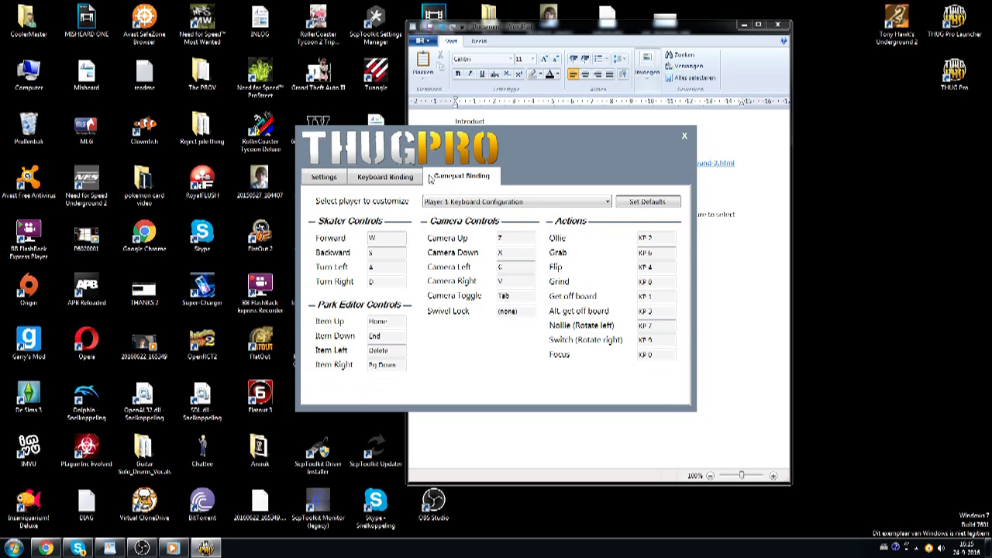
left_click(391, 178)
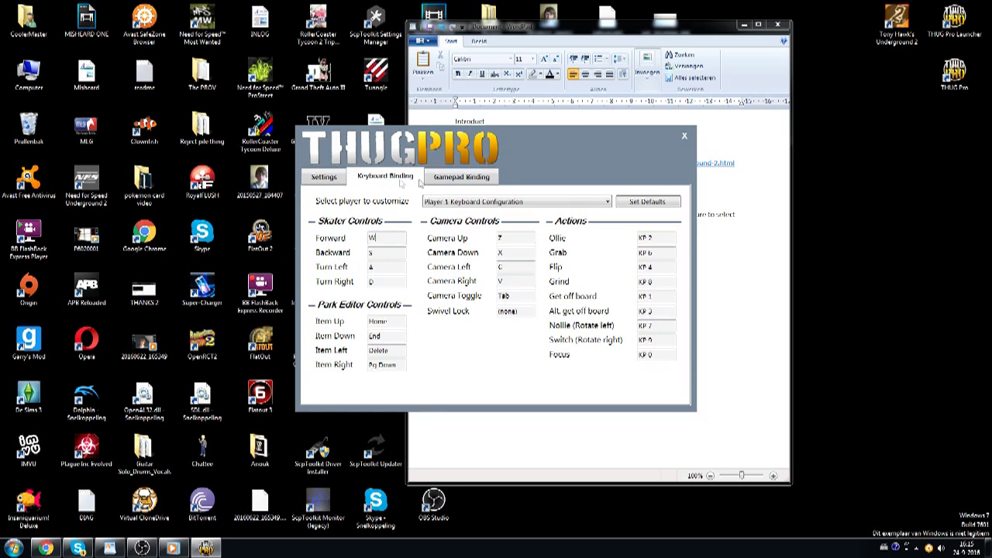
left_click(438, 177)
left_click(385, 177)
left_click(325, 177)
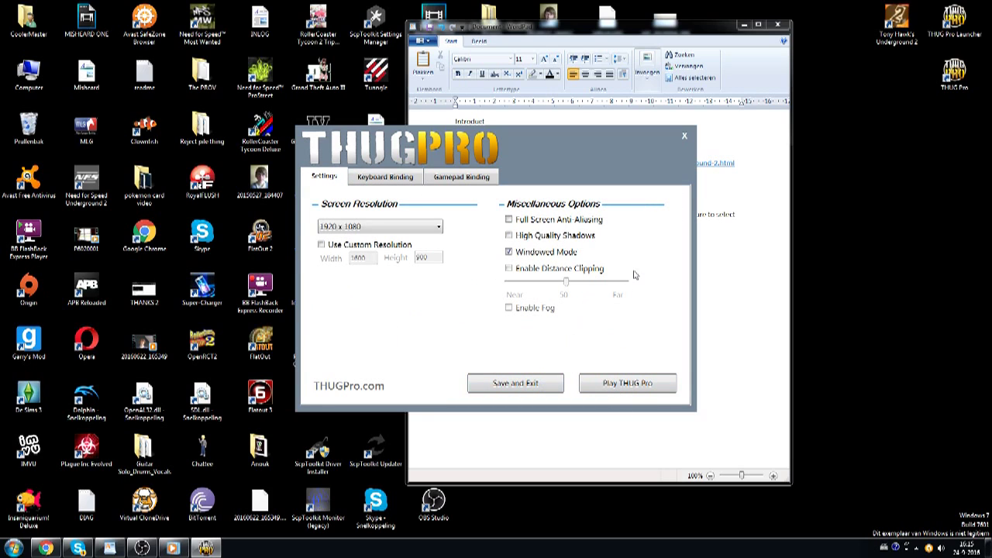
Start THUG Pro from the launcher and choose freeskate in the skateshop menu
left_click(627, 382)
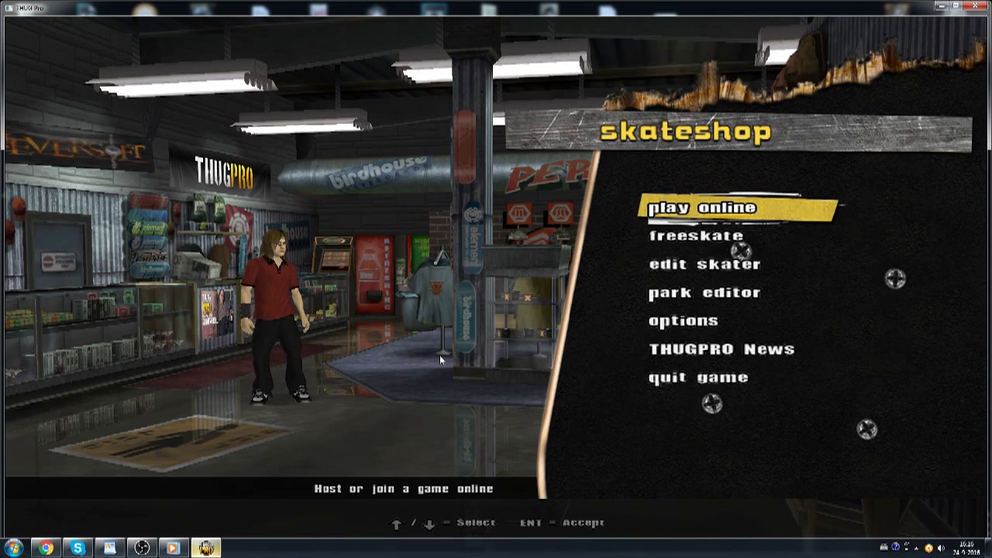
key("Down")
key("Down")
key("Up")
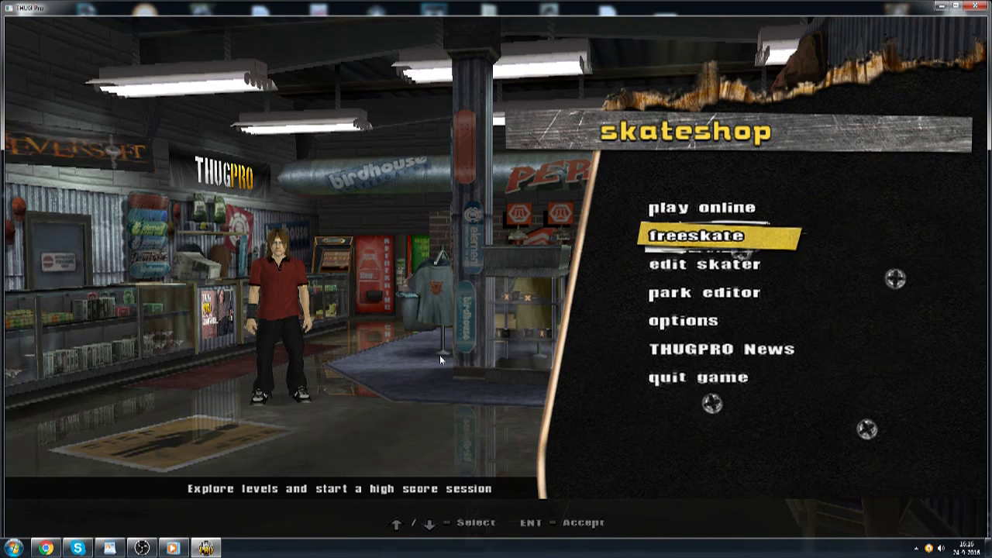
key("Down")
key("Up")
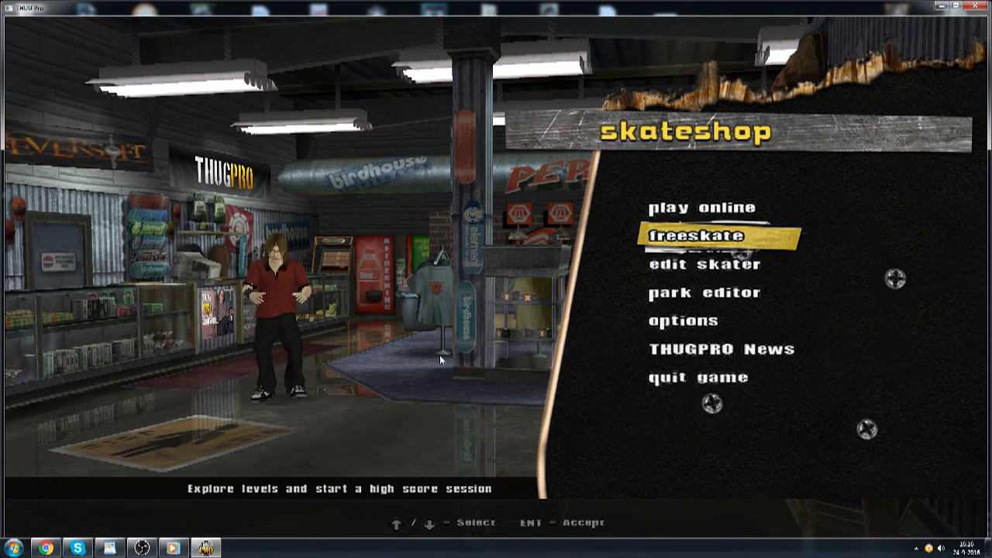
key("Down")
key("Up")
key("Up")
key("Down")
key("Return")
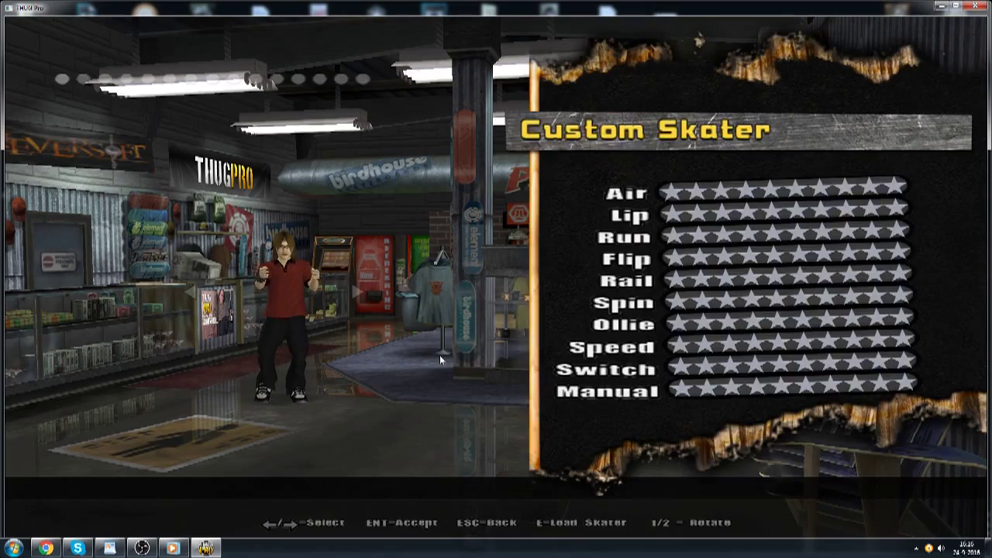
Accept the custom skater and start the Training level of Tony Hawk's Underground 2
key("Return")
key("Return")
key("Down")
key("Down")
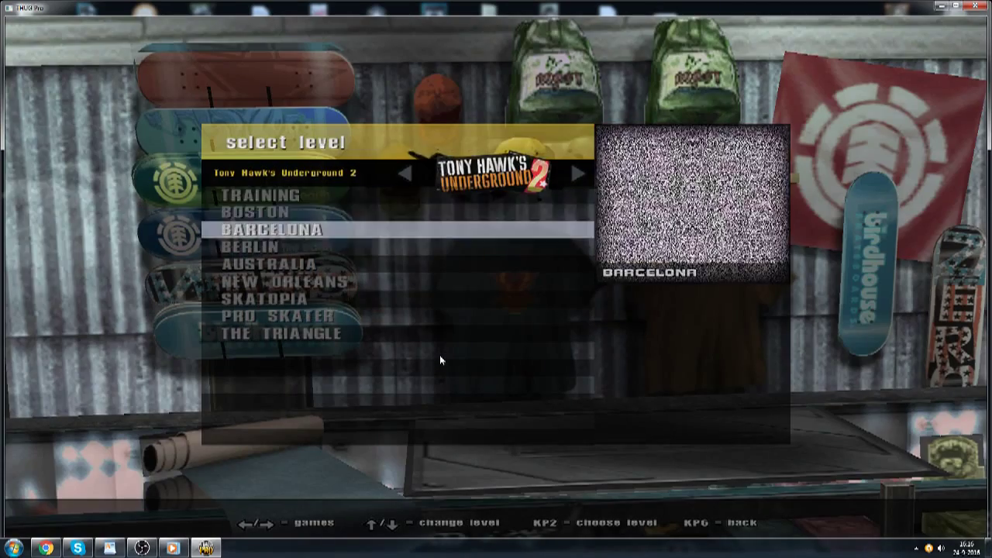
key("Up")
key("Up")
key("Return")
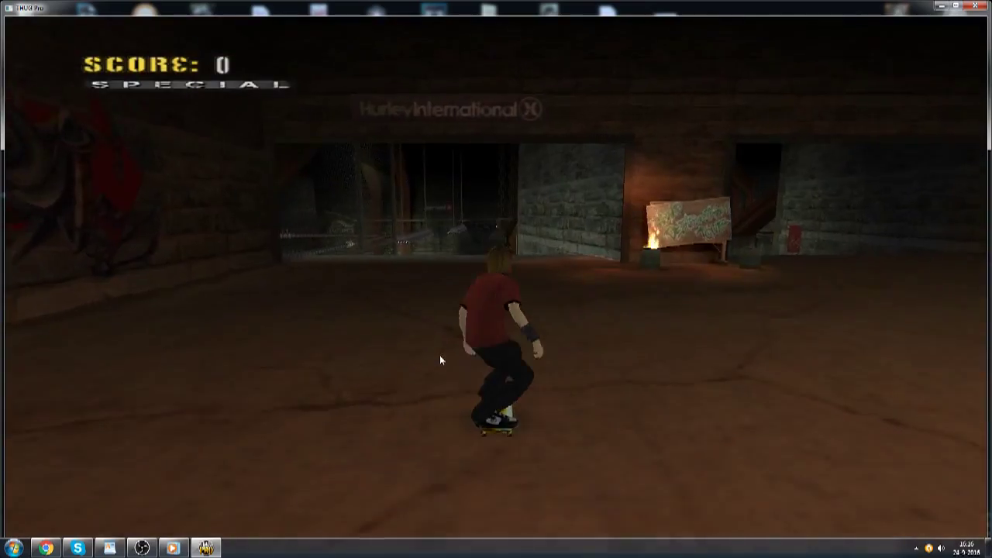
Skate through the Training level, performing ollies, flip tricks and grinds
key("Up")
key("Up")
key("KP_2")
key("KP_4")
key("Up")
key("Down")
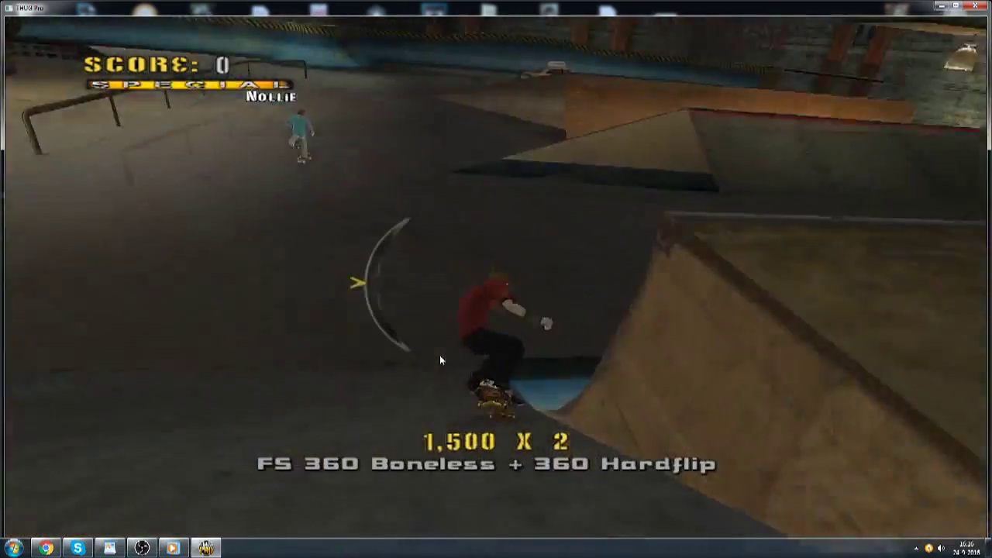
key("KP_2")
key("KP_4")
key("KP_4")
key("KP_2")
key("KP_8")
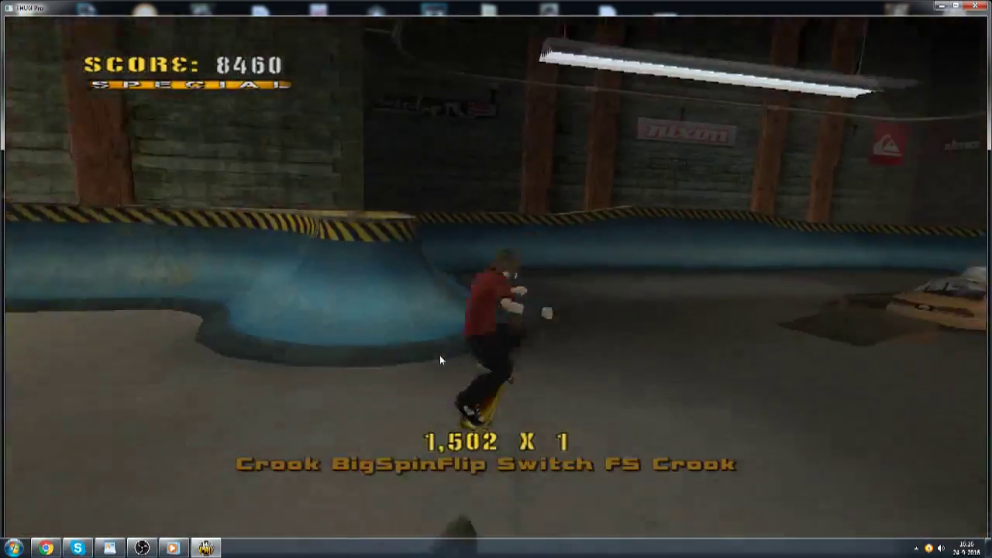
key("KP_4")
key("KP_2")
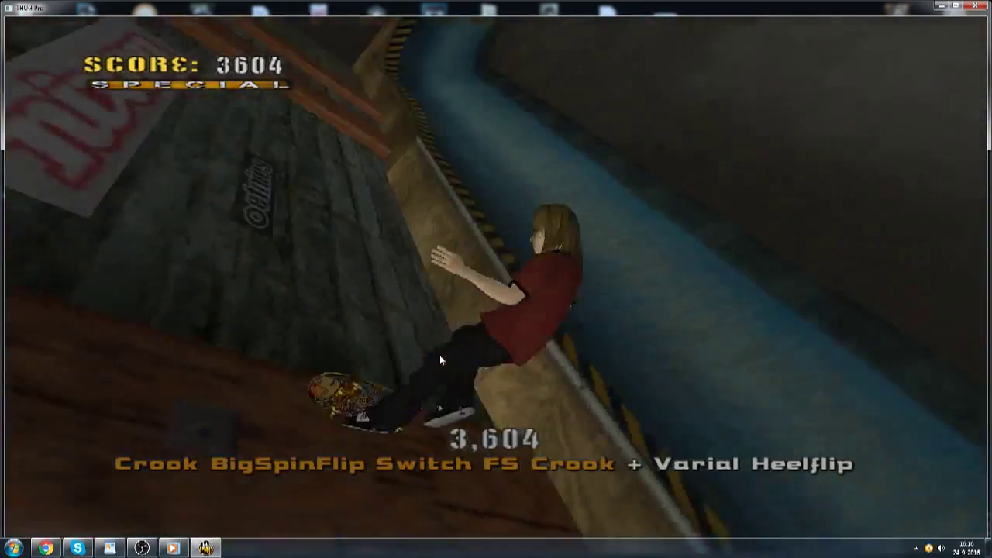
Perform a combo of Kickflip Underflip, Frontflip, Nosegrab, BS Revert and Heelflip on the Training level's ramps
key("KP_4")
key("Up")
key("Up")
key("KP_6")
key("KP_9")
key("KP_2")
key("KP_4")
key("KP_7")
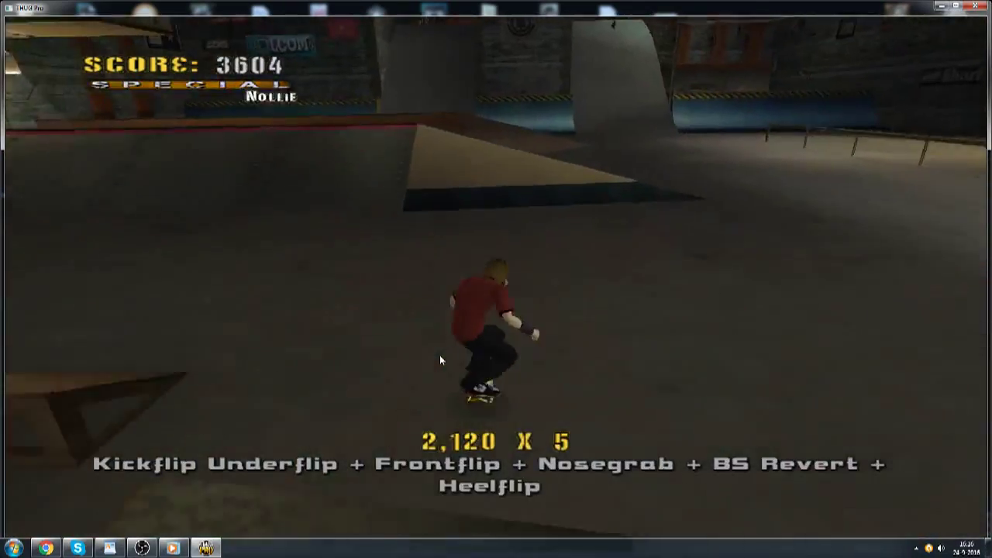
Land a BS 360 Airwalk, and start a new combo with an Indy 900 and a Backflip
key("KP_2")
key("Right")
key("KP_6")
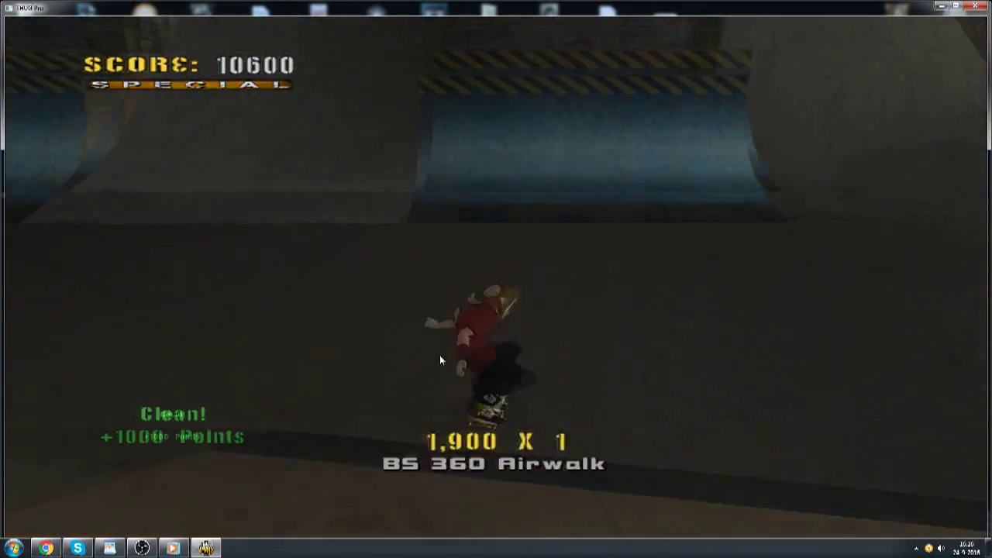
key("KP_2")
key("Right")
key("Down")
key("KP_6")
key("Down")
key("Down")
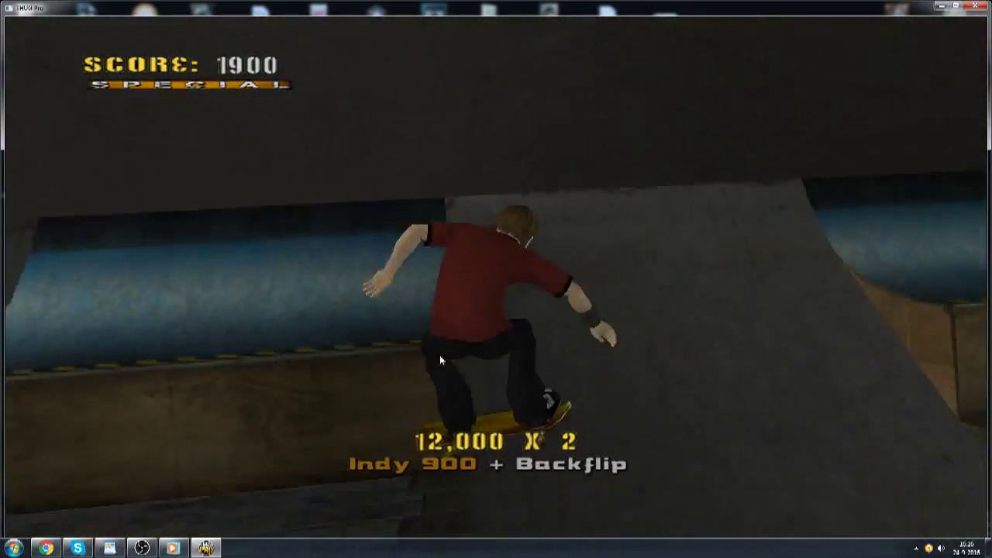
Extend the combo on foot with a Combo Run Out, followed by an FS 540 Kickflip, a Benihana and Car Hops
key("KP_7+KP_9")
key("Up")
key("KP_2")
key("KP_7+KP_9")
key("Left+KP_4")
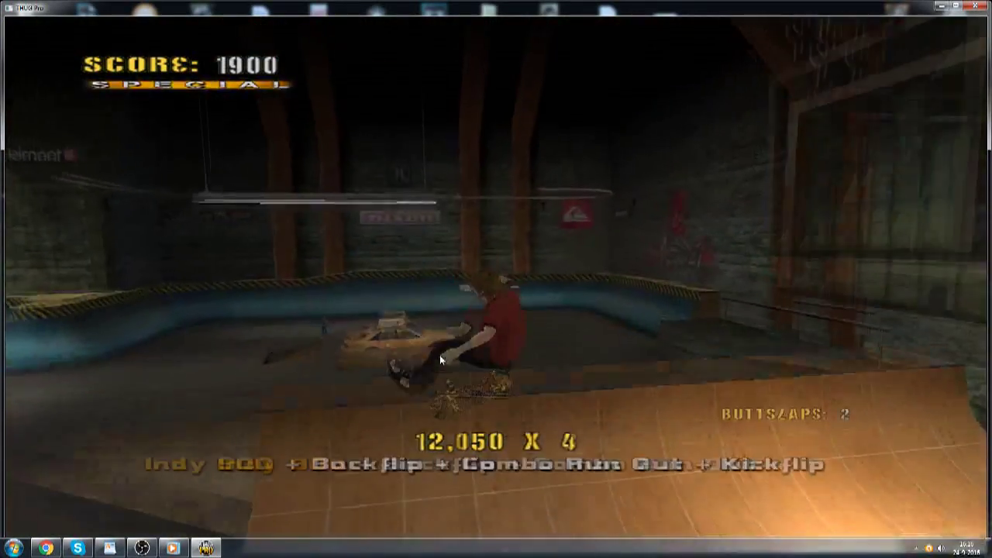
key("Down+Left+KP_6")
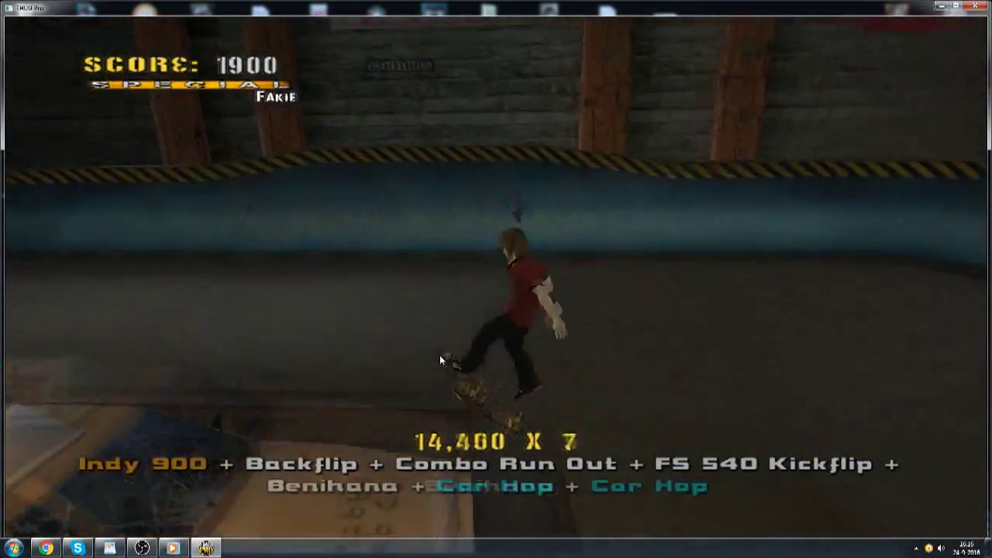
Continue the combo with an Inward Heelflip, a Nose Manual, an FS 540 and another Backflip
key("Up+Right+KP_4")
key("Down")
key("Up")
key("KP_2")
key("Left")
key("Down")
key("KP_4")
key("Down")
key("Down")
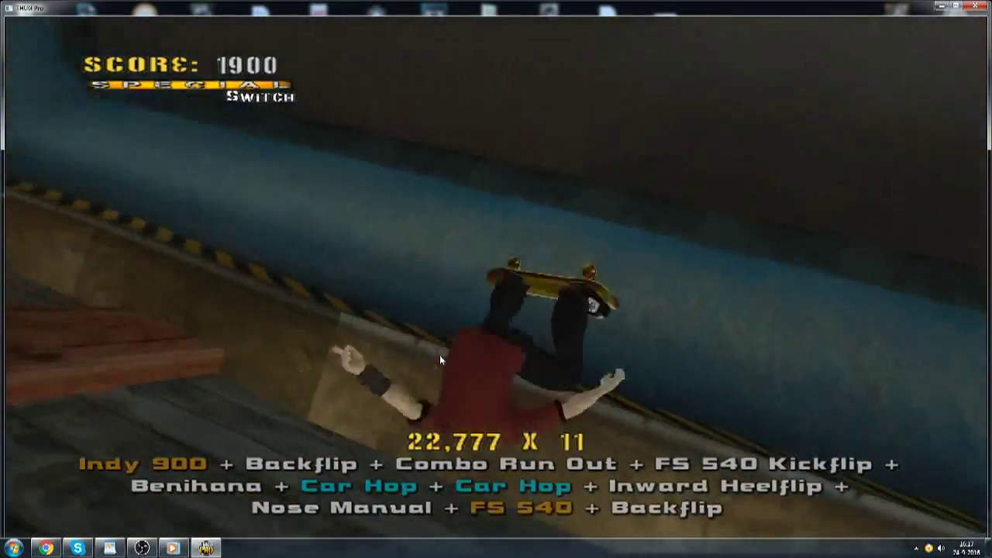